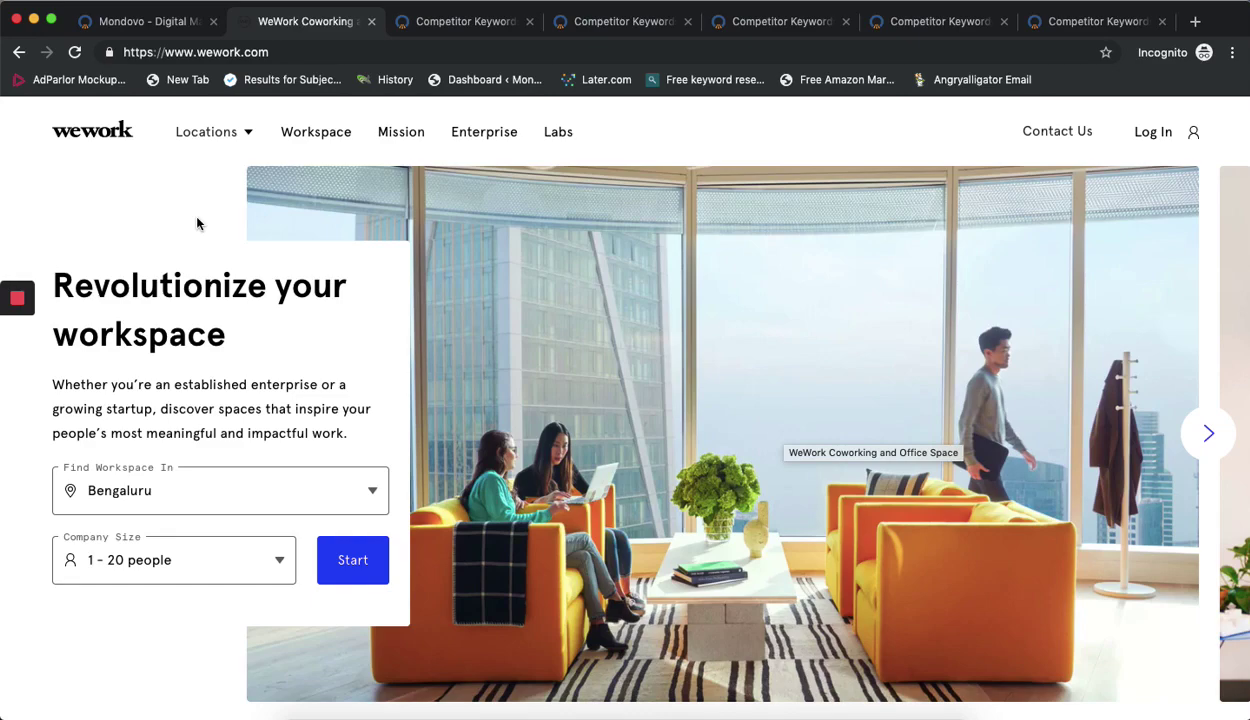
Begin a new Mondovo competitor keywords report for wework.com, covering the keywords across the domain
{"action": "left_click", "coordinate": [465, 22]}
{"action": "mouse_move", "coordinate": [711, 167]}
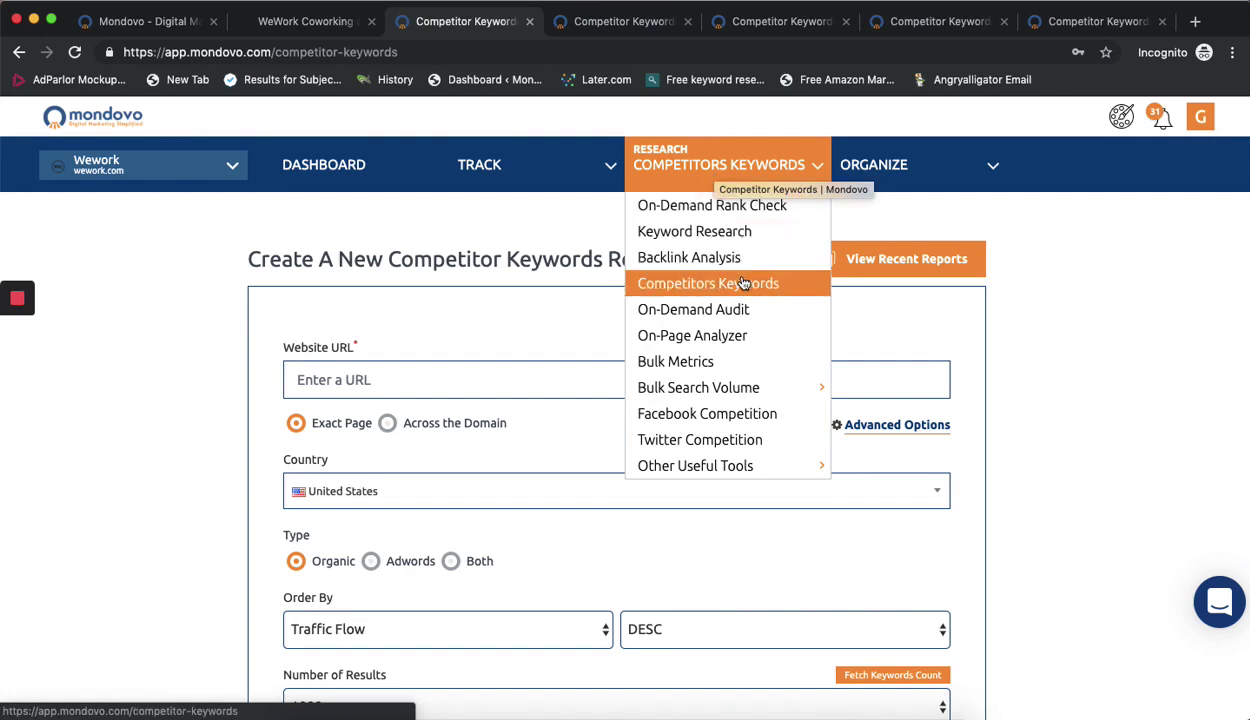
{"action": "left_click", "coordinate": [876, 380]}
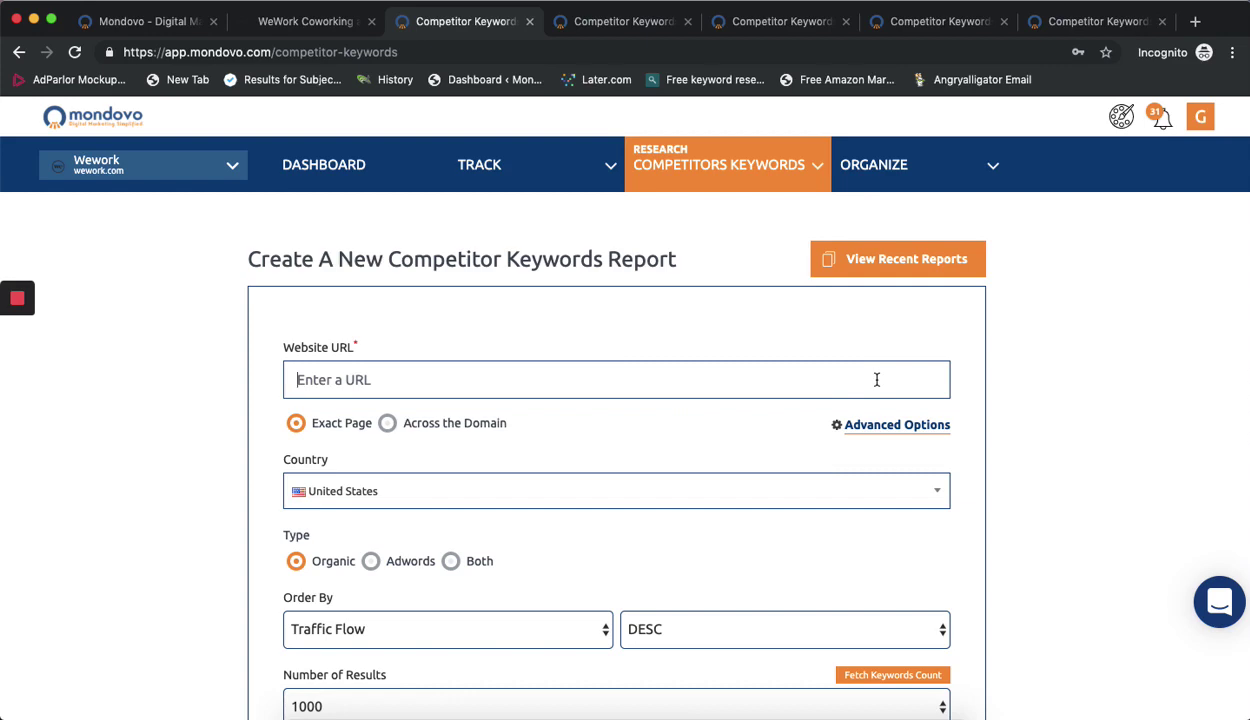
{"action": "type", "text": "wework.com"}
{"action": "scroll", "coordinate": [632, 426], "scroll_direction": "down", "scroll_amount": 1}
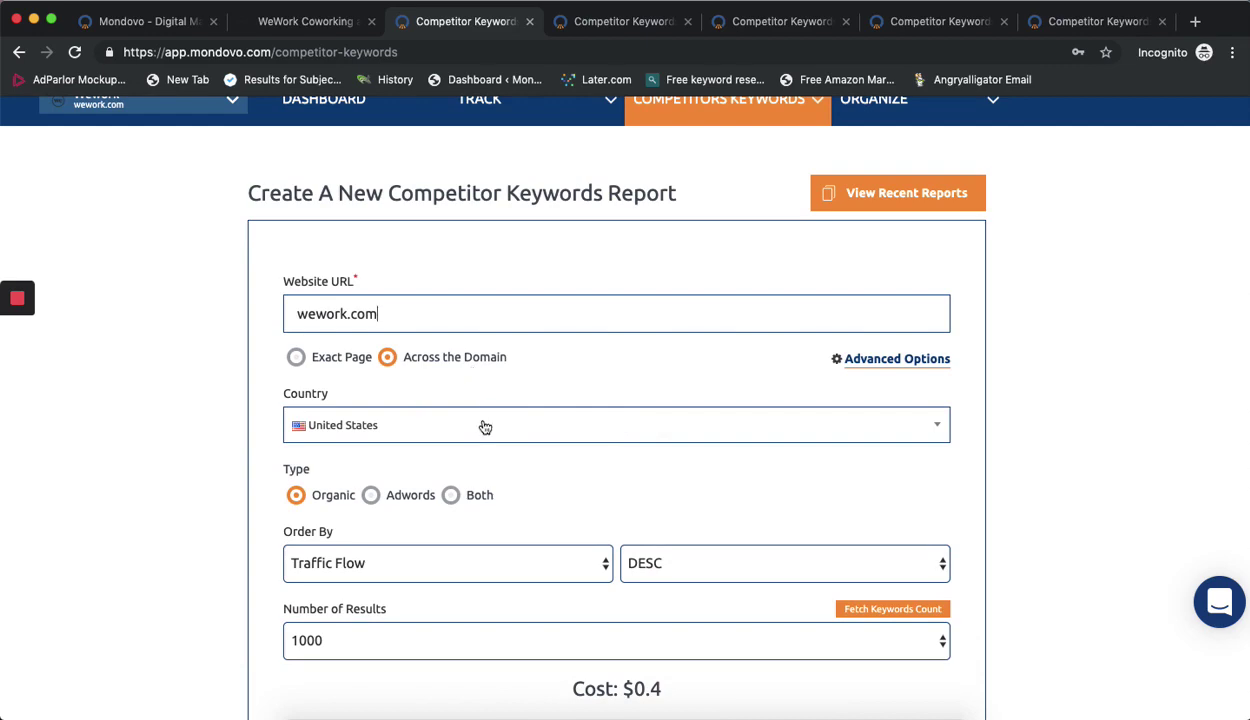
Set the report type to Both organic and AdWords keywords, keeping Traffic Flow as the sort order
{"action": "scroll", "coordinate": [484, 427], "scroll_direction": "down", "scroll_amount": 2}
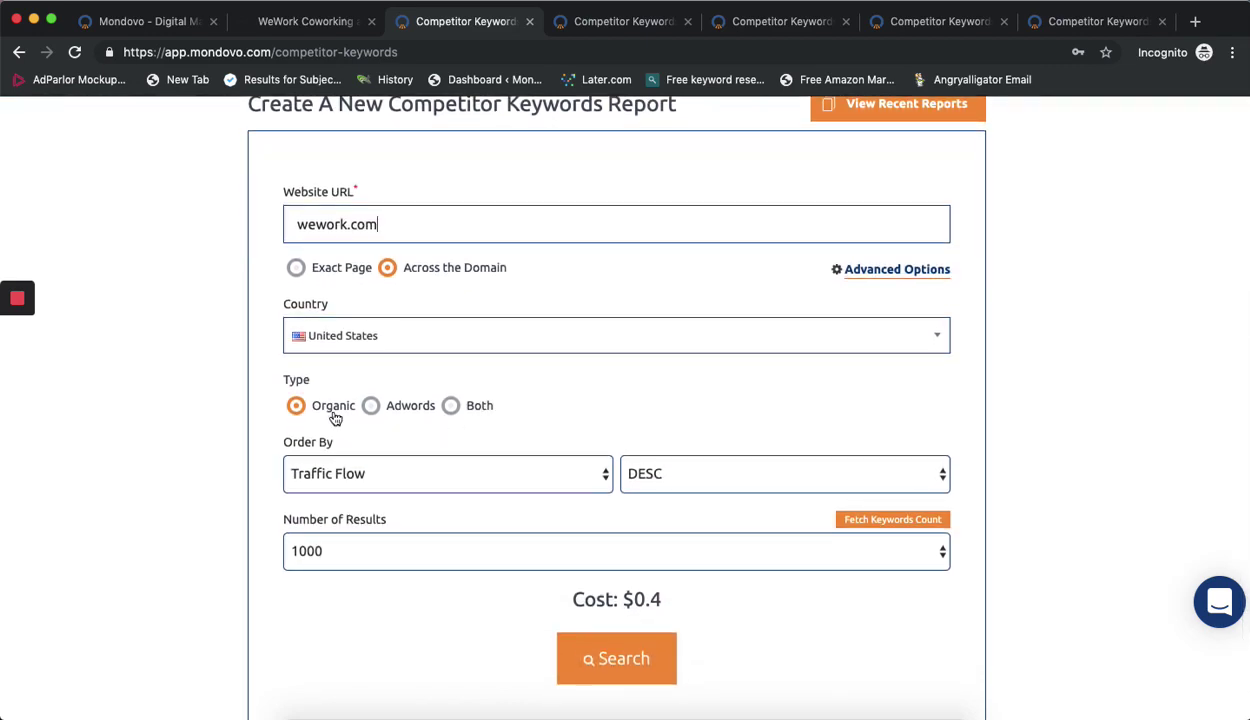
{"action": "left_click", "coordinate": [451, 405]}
{"action": "scroll", "coordinate": [600, 380], "scroll_direction": "down", "scroll_amount": 2}
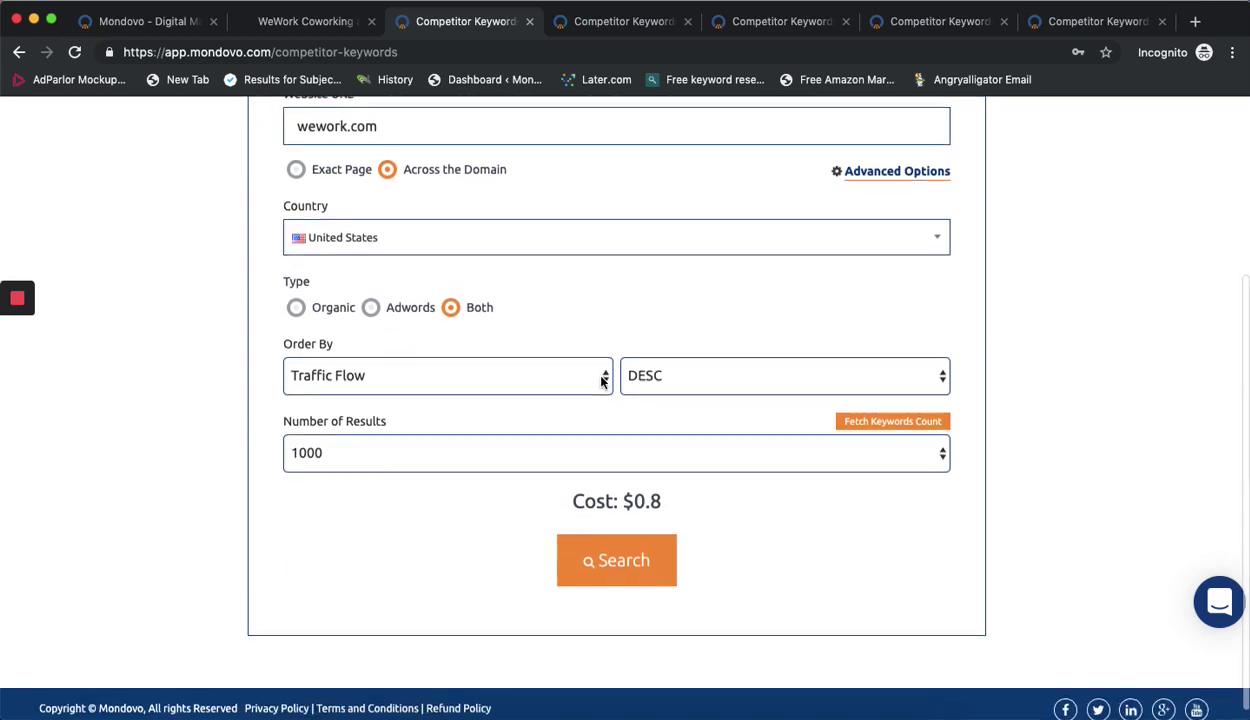
{"action": "left_click", "coordinate": [488, 375]}
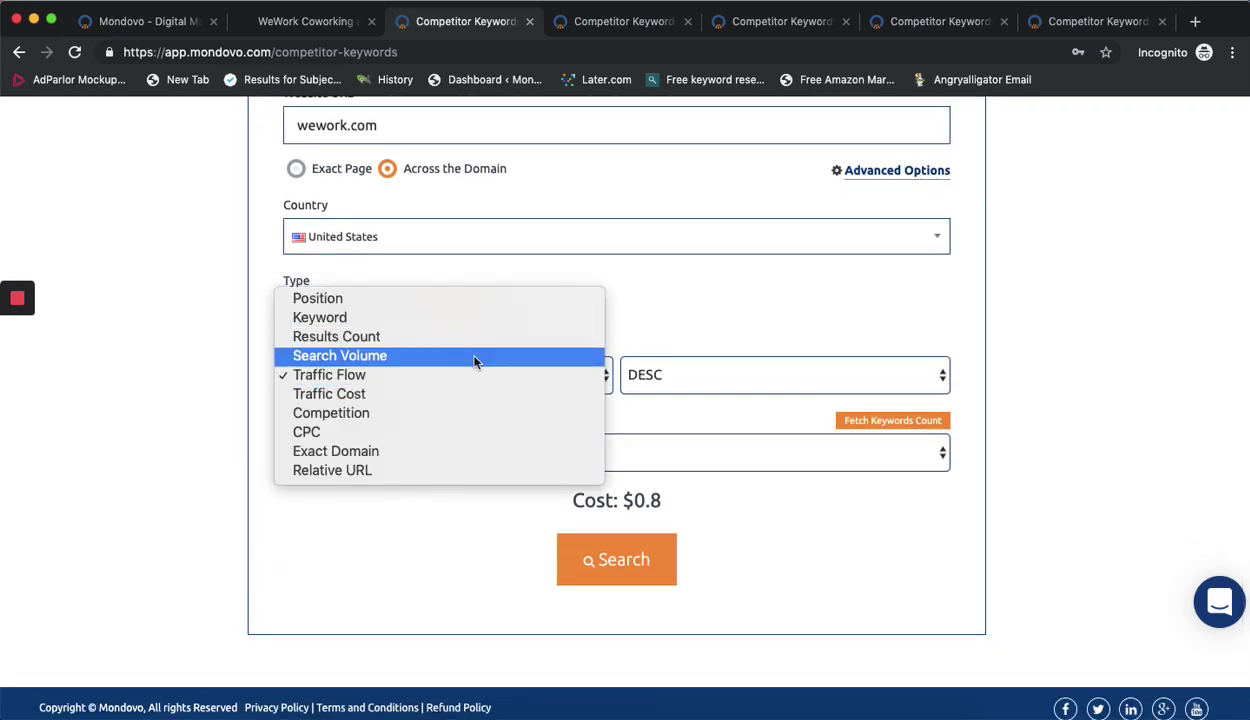
{"action": "left_click", "coordinate": [672, 362]}
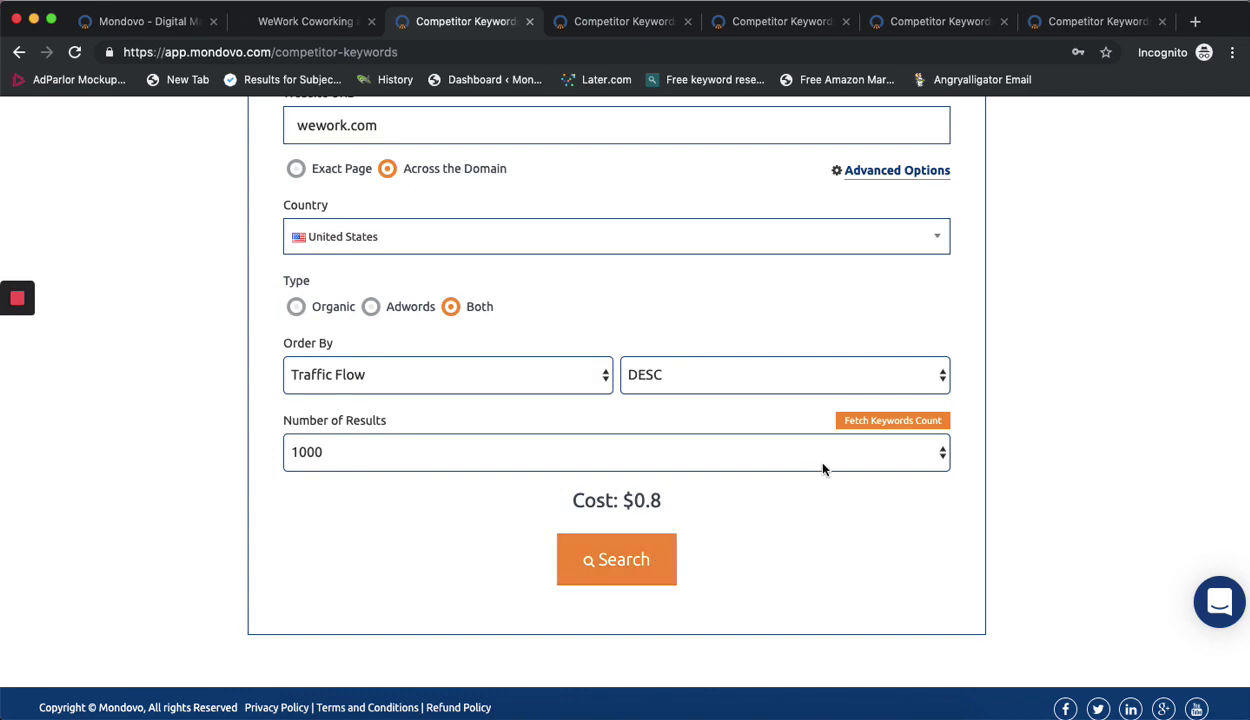
Fetch the count of keywords available for the domain and check the organic figure
{"action": "left_click", "coordinate": [873, 424]}
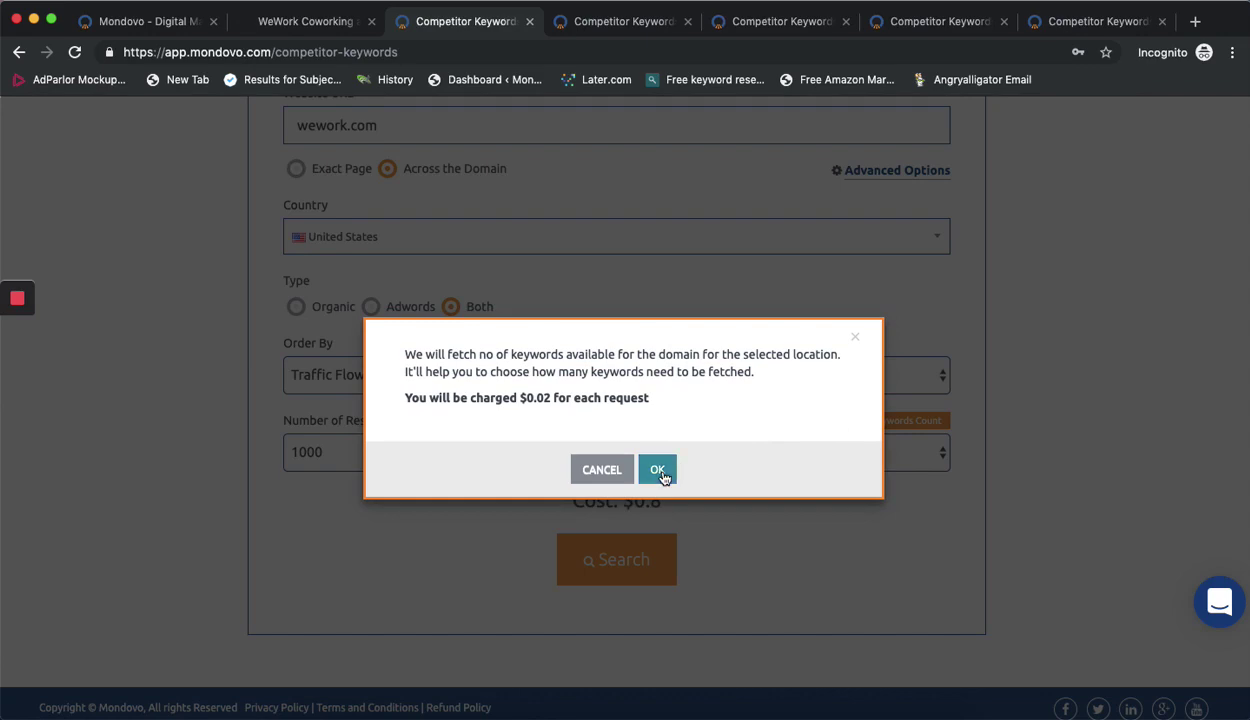
{"action": "left_click", "coordinate": [659, 472]}
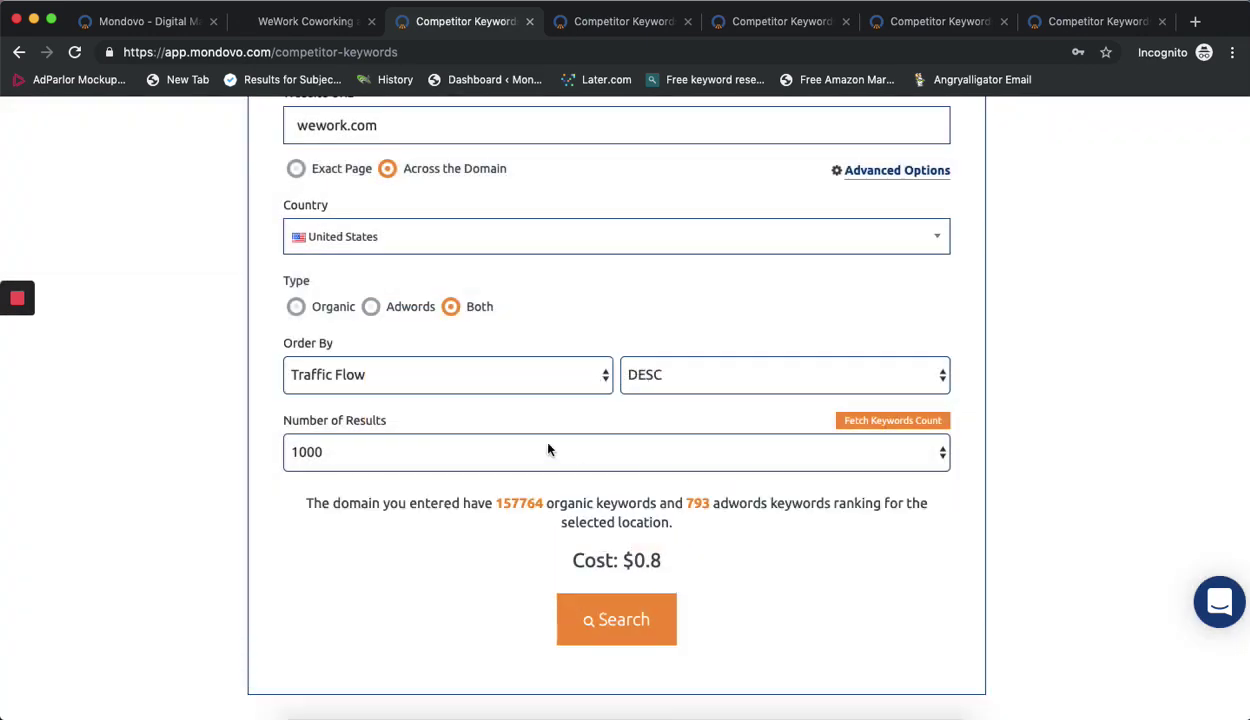
{"action": "left_click_drag", "start_coordinate": [494, 504], "coordinate": [545, 505]}
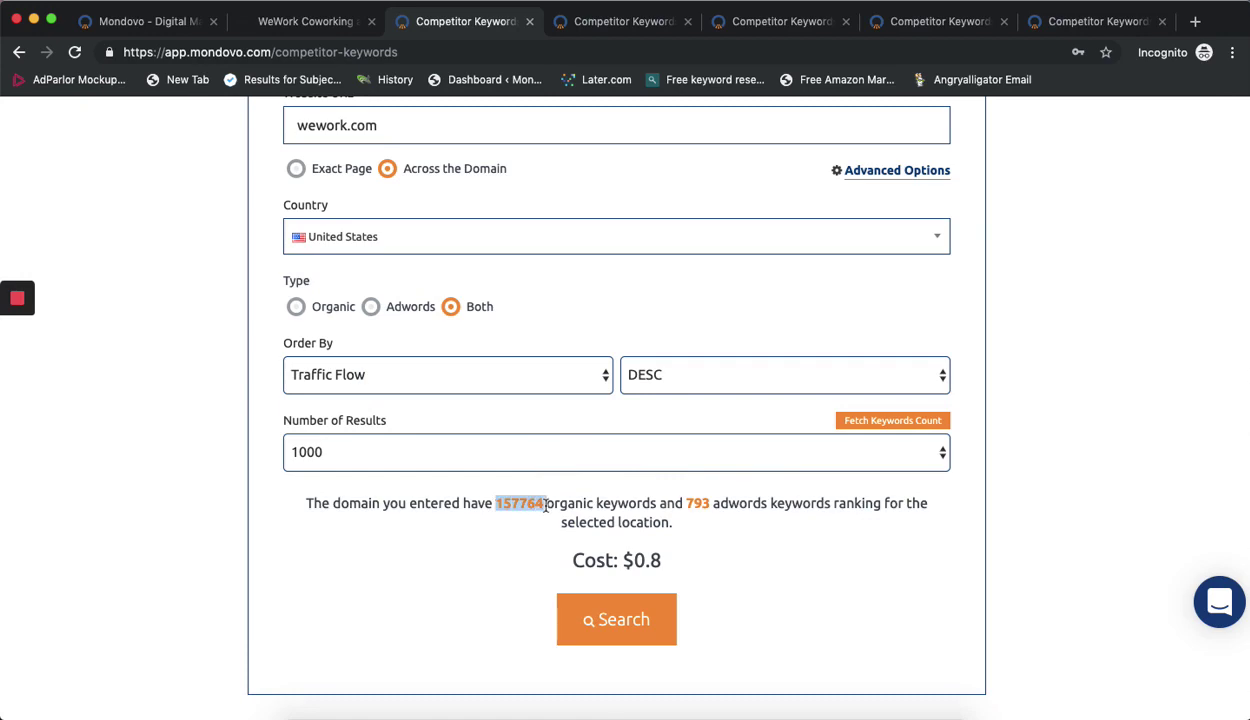
Set the number of results to 10000 and run the competitor keywords search
{"action": "left_click", "coordinate": [425, 461]}
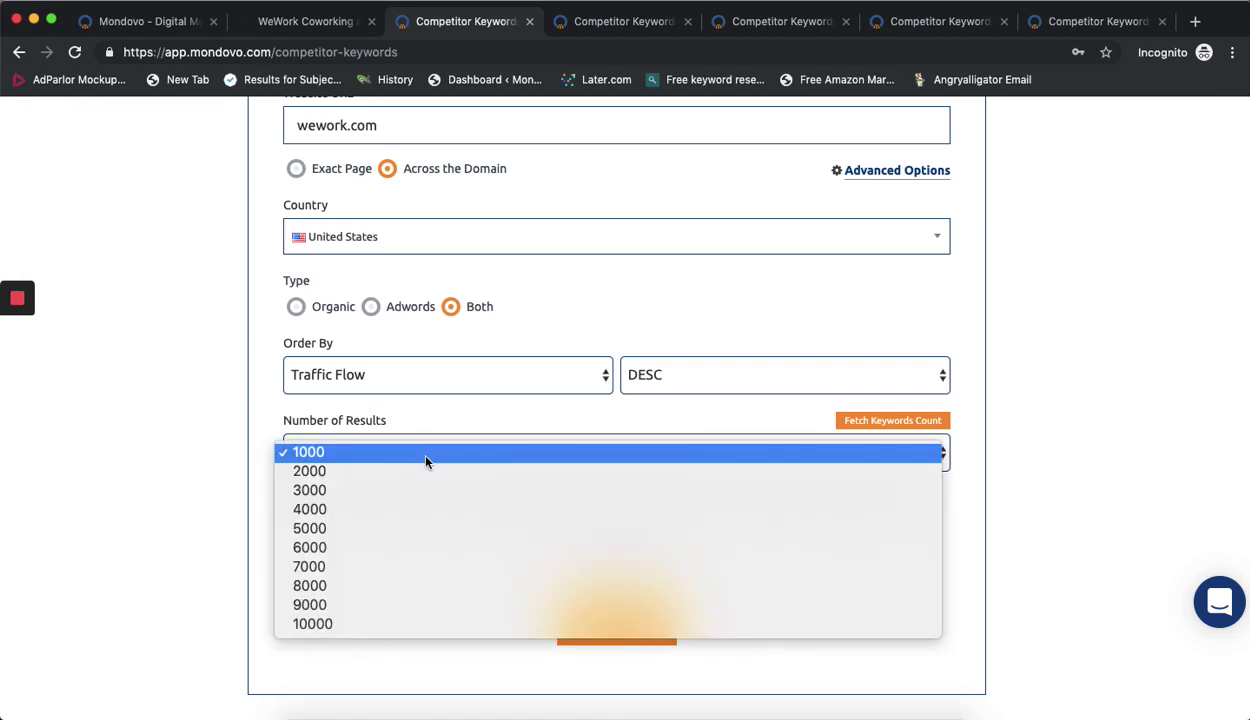
{"action": "left_click", "coordinate": [397, 626]}
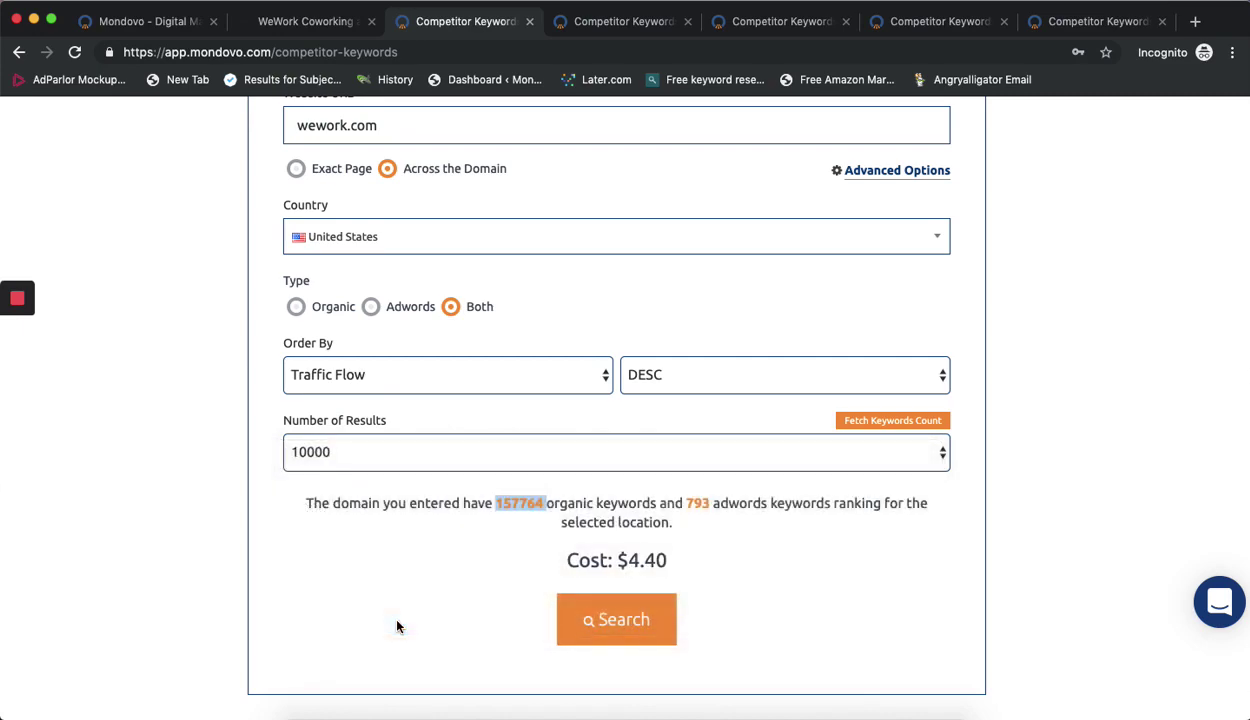
{"action": "left_click", "coordinate": [587, 638]}
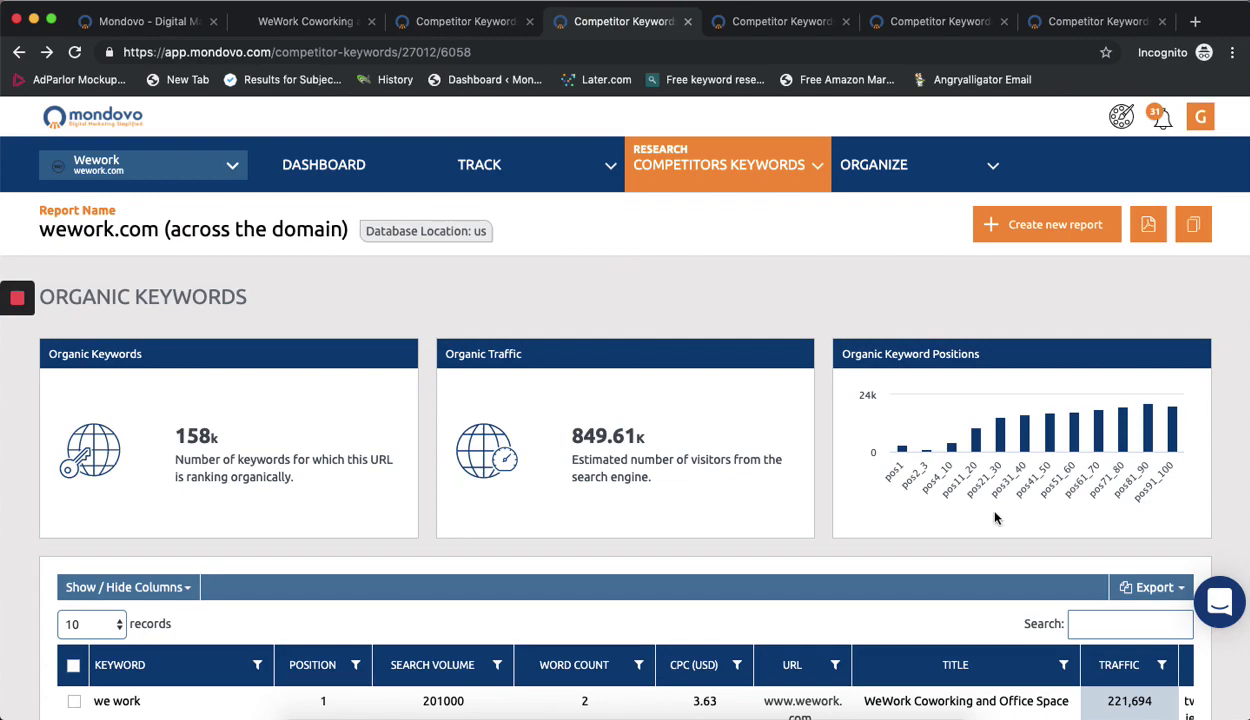
Examine the wework.com report's organic keywords table and its total number of entries
{"action": "scroll", "coordinate": [818, 500], "scroll_direction": "down", "scroll_amount": 5}
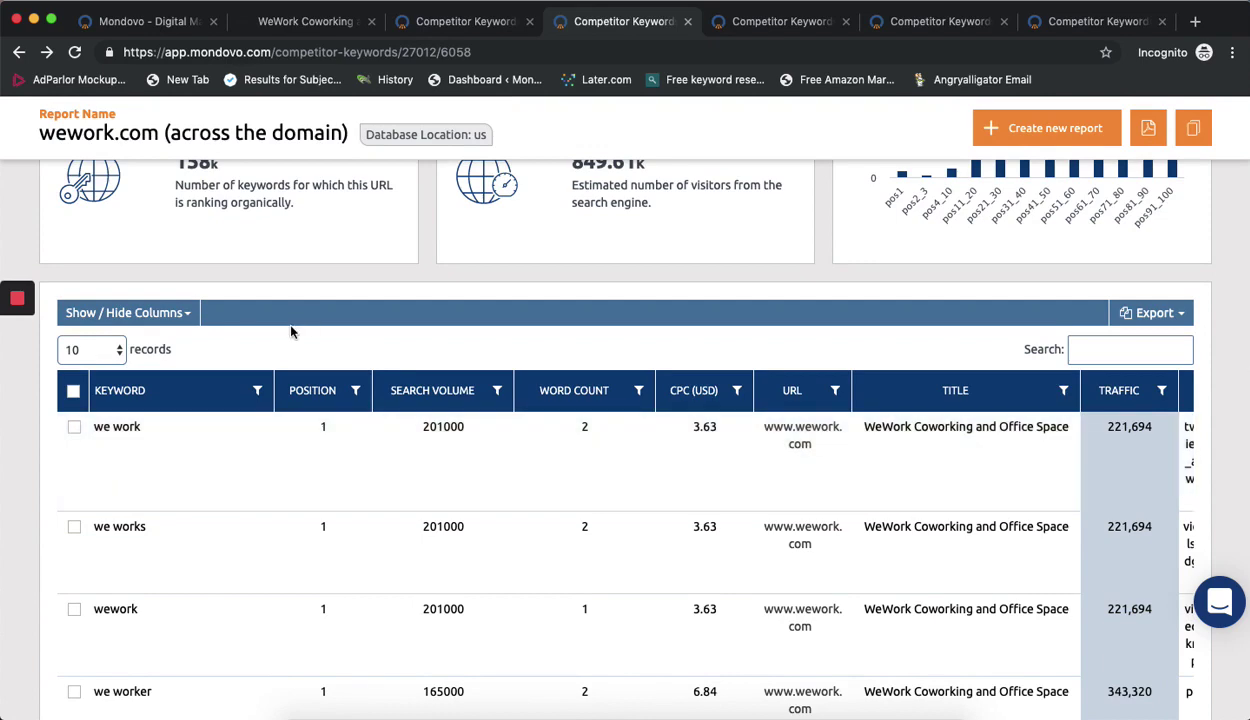
{"action": "scroll", "coordinate": [291, 331], "scroll_direction": "down", "scroll_amount": 2}
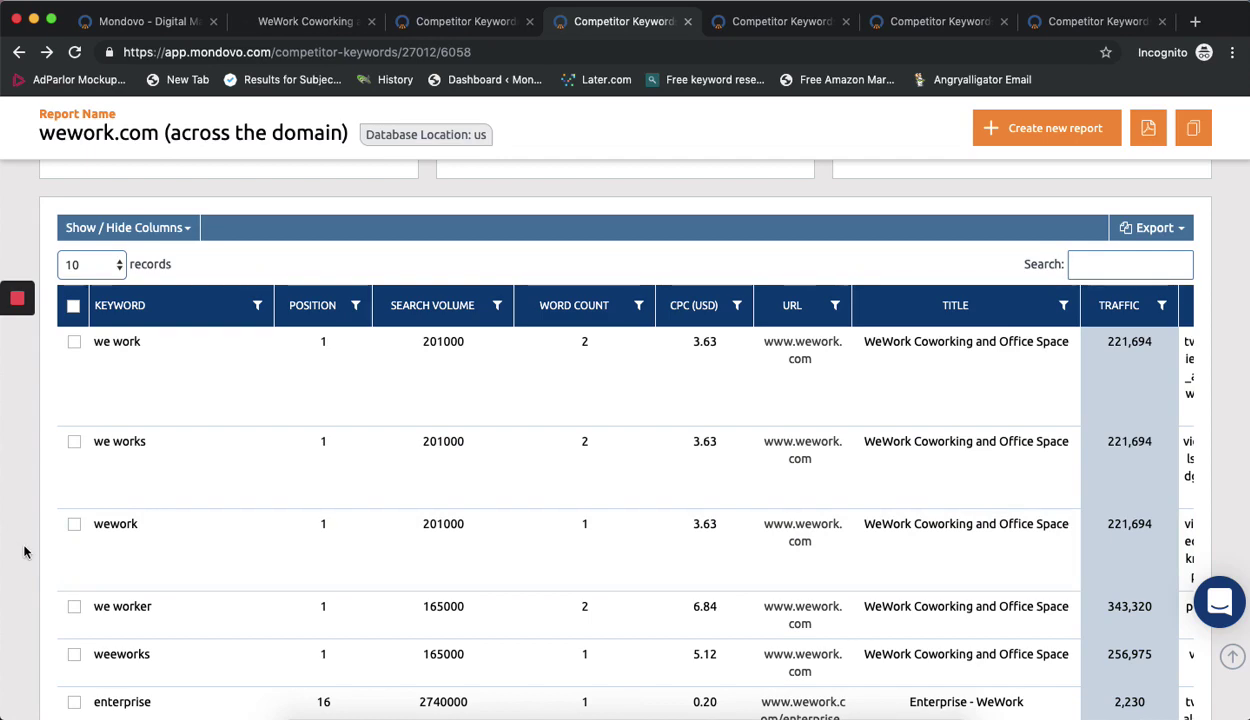
{"action": "scroll", "coordinate": [25, 551], "scroll_direction": "down", "scroll_amount": 5}
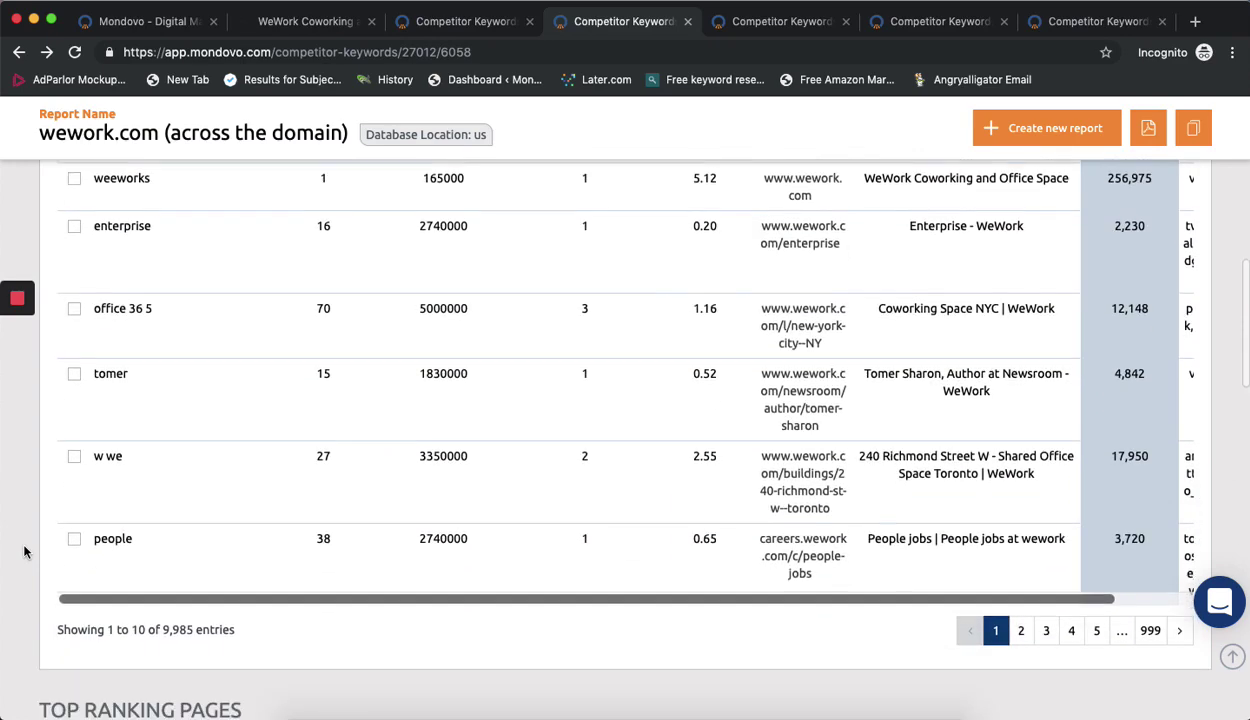
{"action": "left_click_drag", "start_coordinate": [195, 614], "coordinate": [161, 614]}
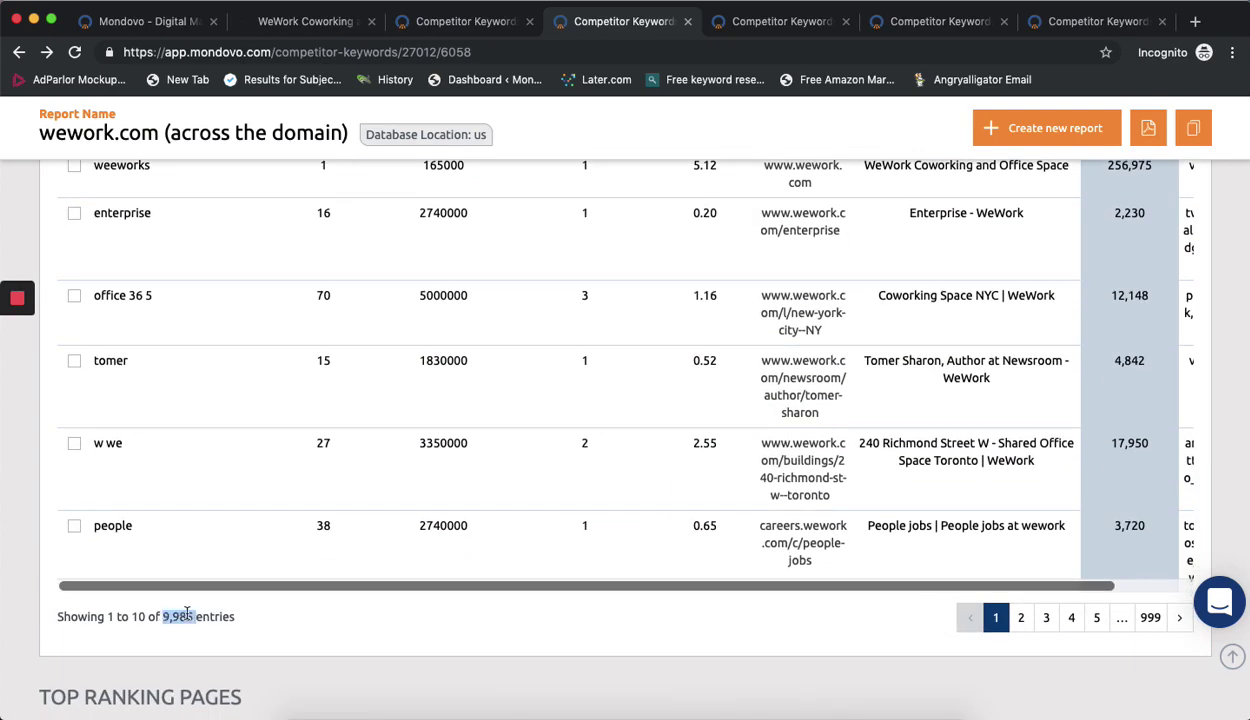
{"action": "left_click", "coordinate": [337, 625]}
Start another competitor keywords report for wework.com in a separate browser tab, set to Across the Domain
{"action": "left_click", "coordinate": [740, 21]}
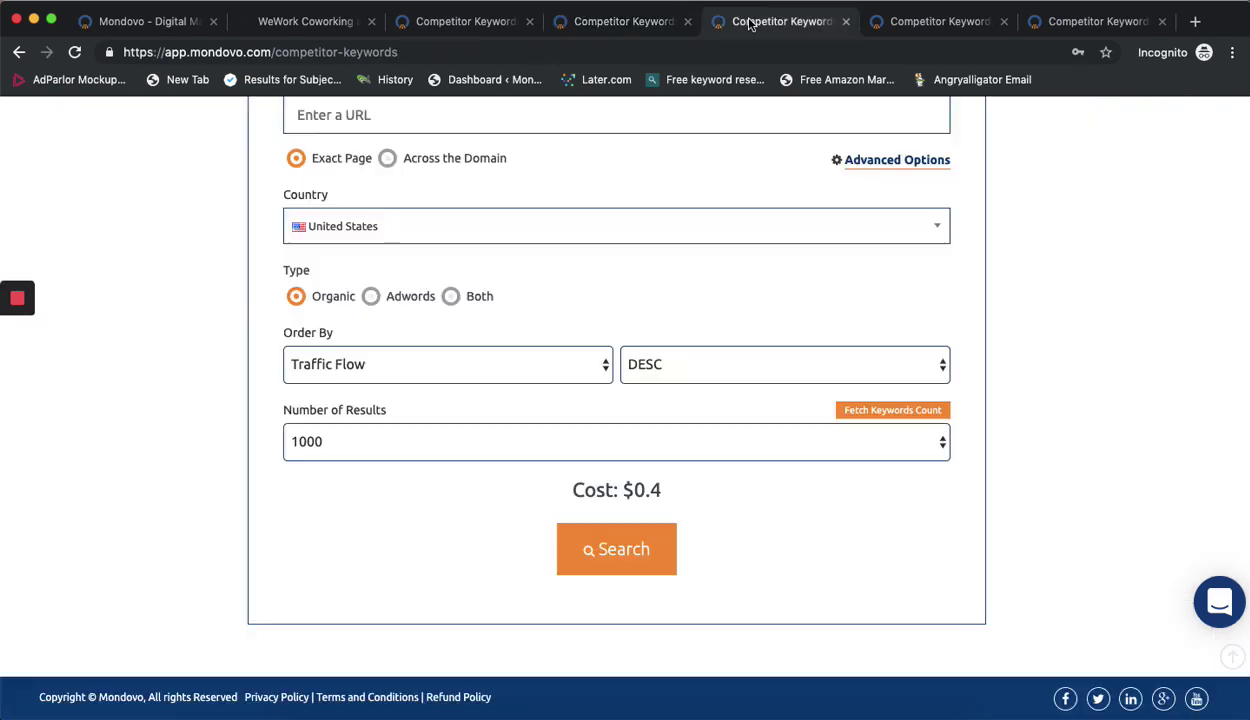
{"action": "scroll", "coordinate": [736, 150], "scroll_direction": "up", "scroll_amount": 5}
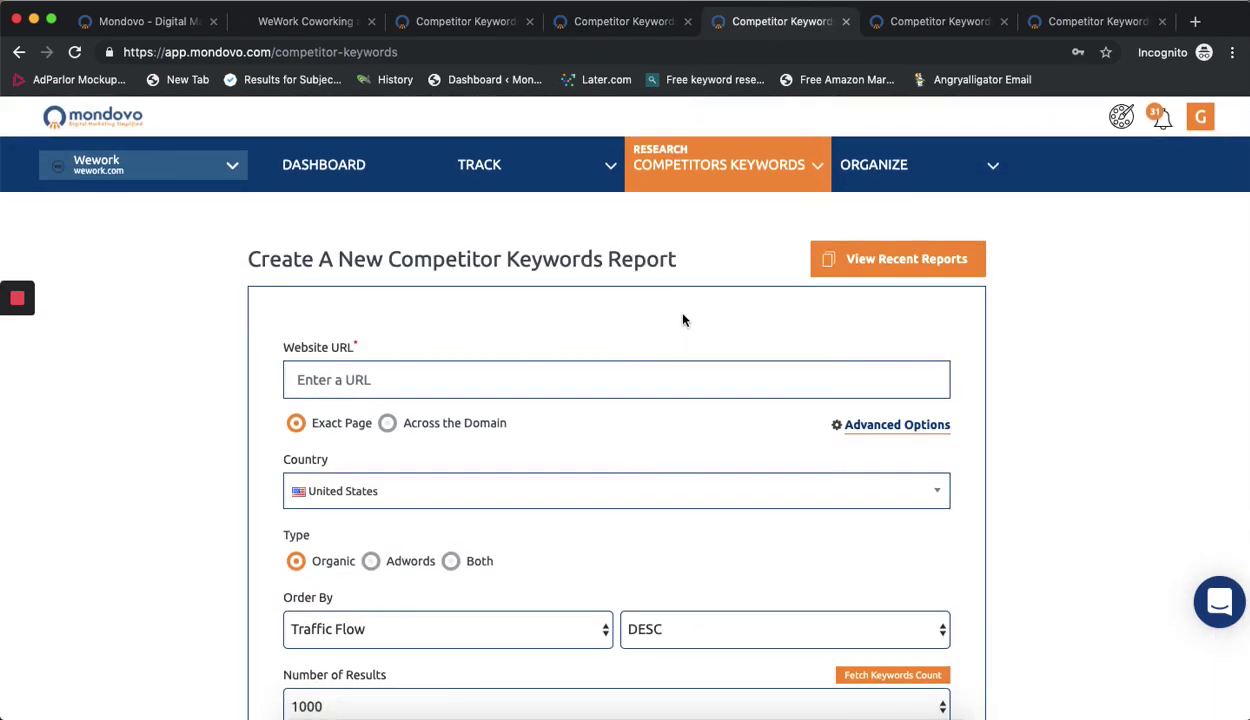
{"action": "left_click", "coordinate": [665, 381]}
{"action": "type", "text": "wework.com"}
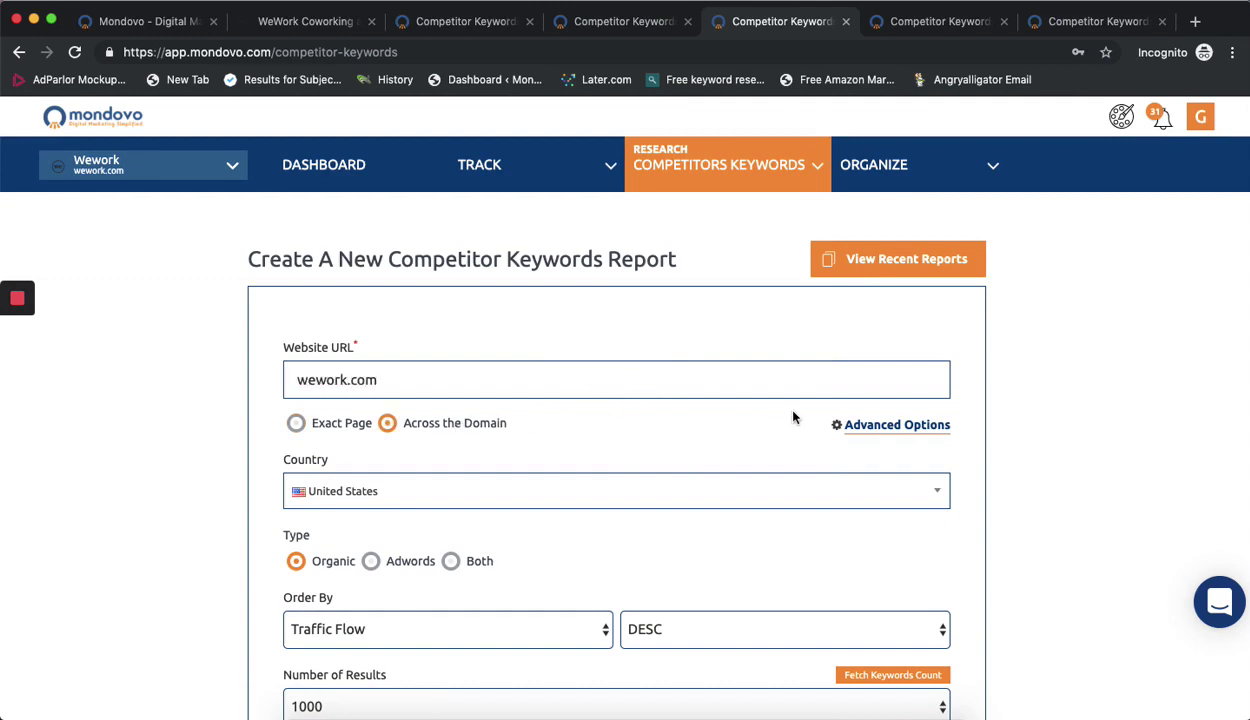
Show the advanced options and define the first filter rule as Keyword doesn't contain "wework"
{"action": "left_click", "coordinate": [879, 426]}
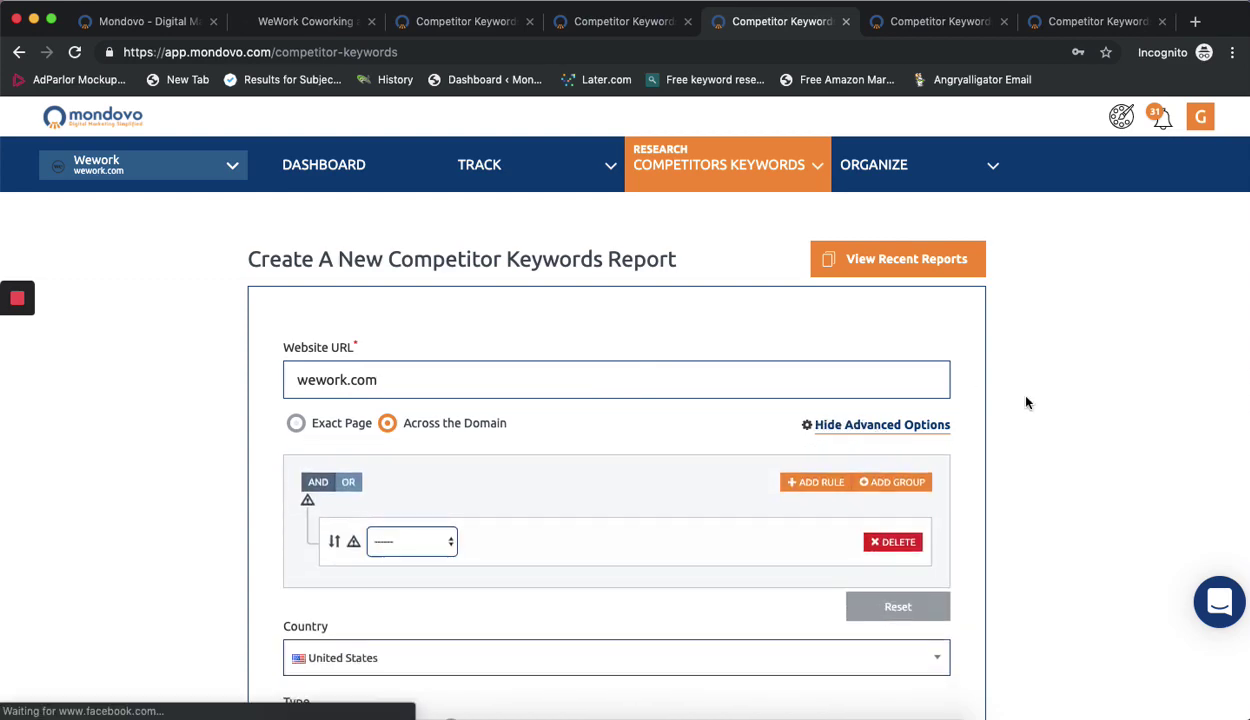
{"action": "scroll", "coordinate": [1026, 402], "scroll_direction": "down", "scroll_amount": 3}
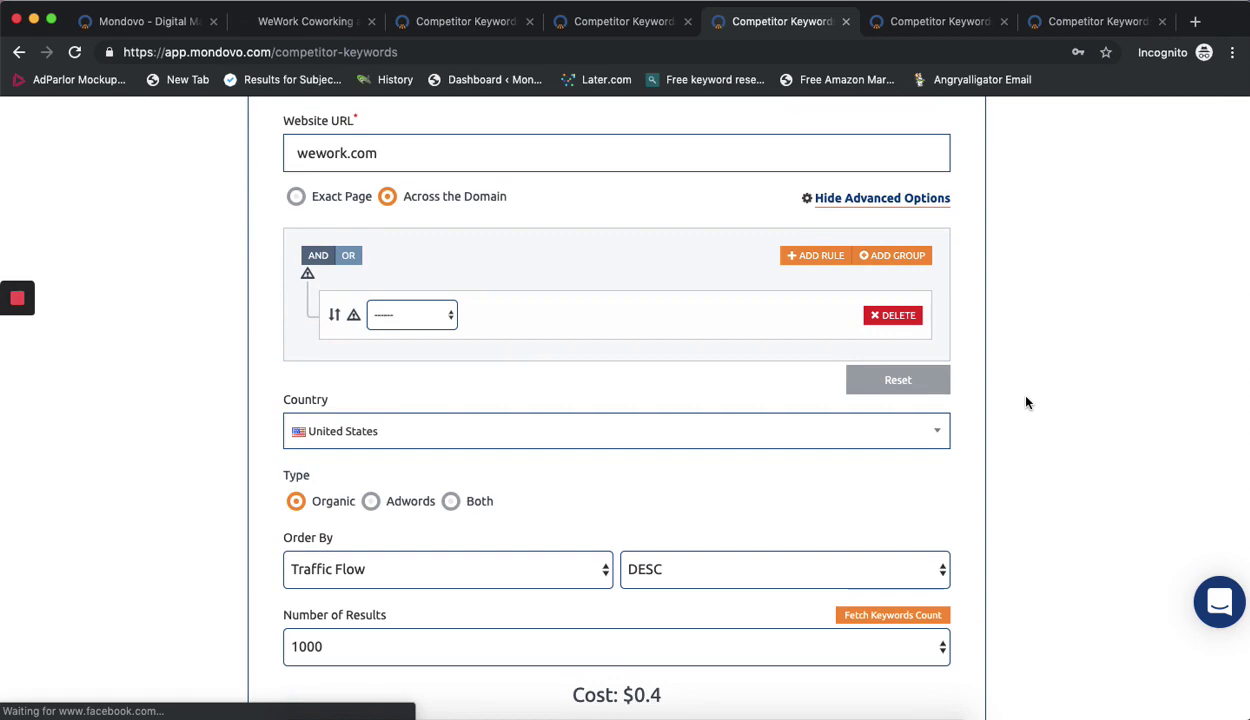
{"action": "left_click", "coordinate": [435, 313]}
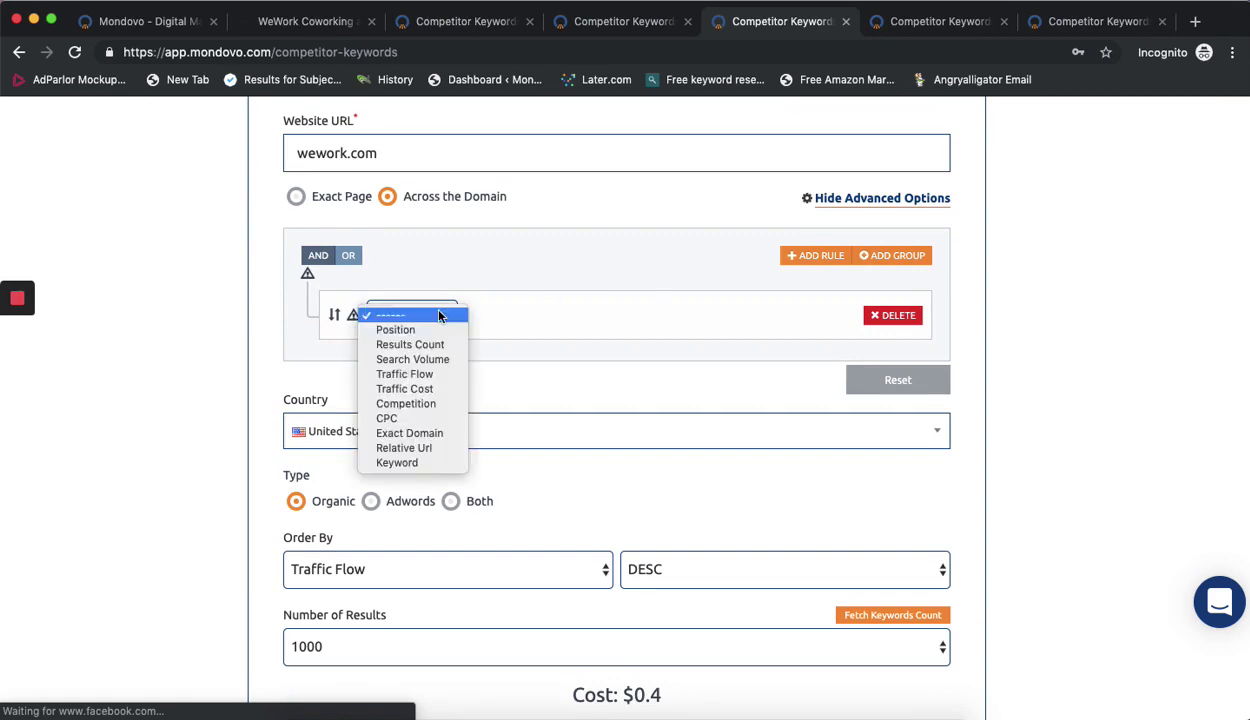
{"action": "left_click", "coordinate": [421, 459]}
{"action": "left_click", "coordinate": [515, 315]}
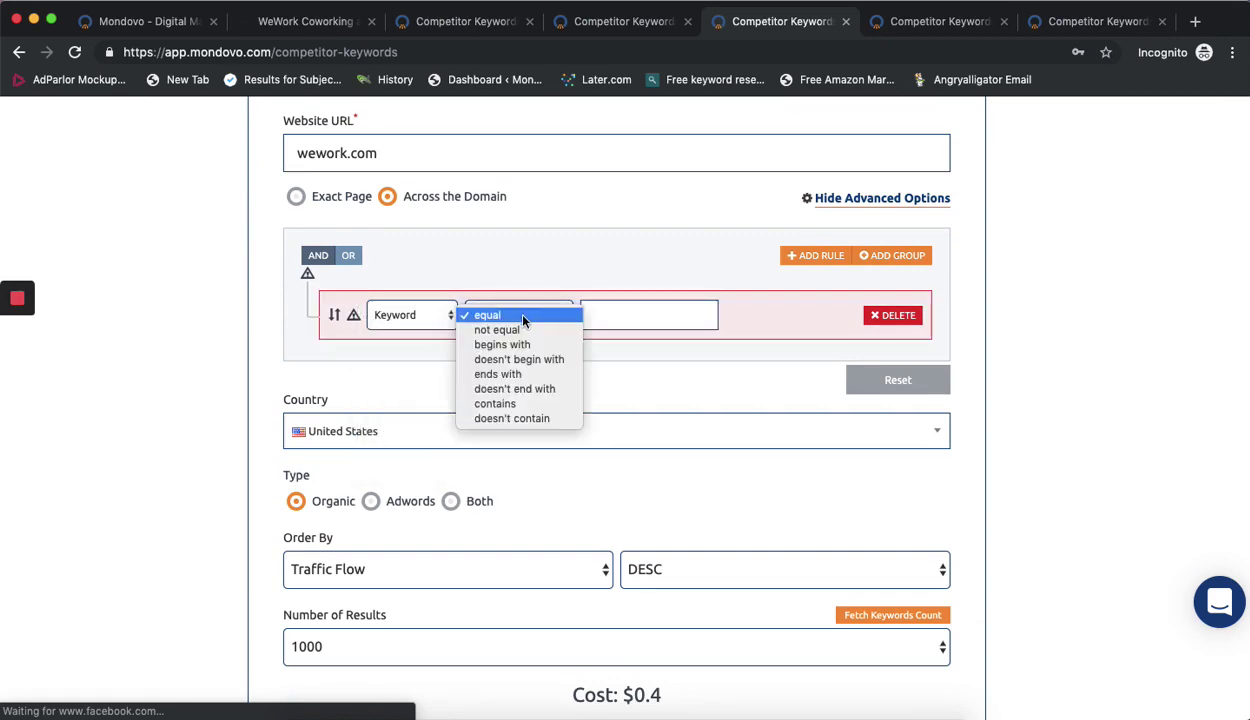
{"action": "left_click", "coordinate": [511, 410]}
{"action": "left_click", "coordinate": [623, 315]}
{"action": "type", "text": "wework"}
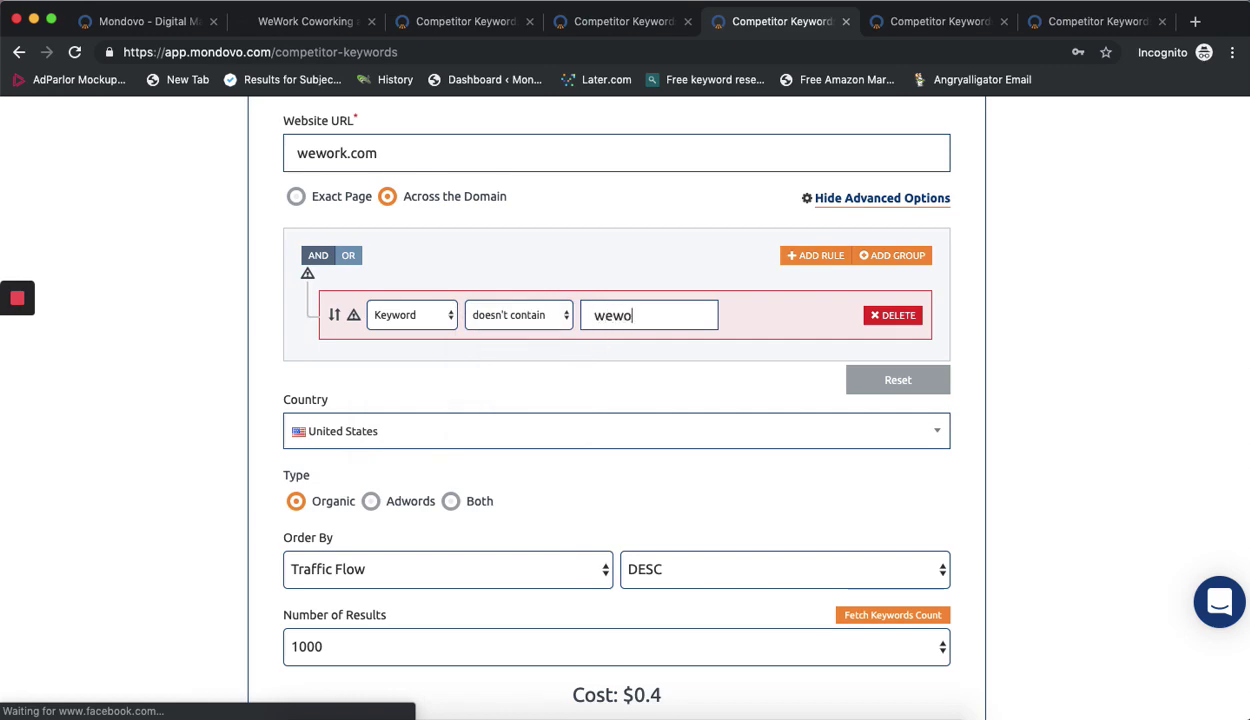
Add a second filter rule that excludes keywords containing "we work"
{"action": "left_click", "coordinate": [782, 262]}
{"action": "left_click", "coordinate": [435, 368]}
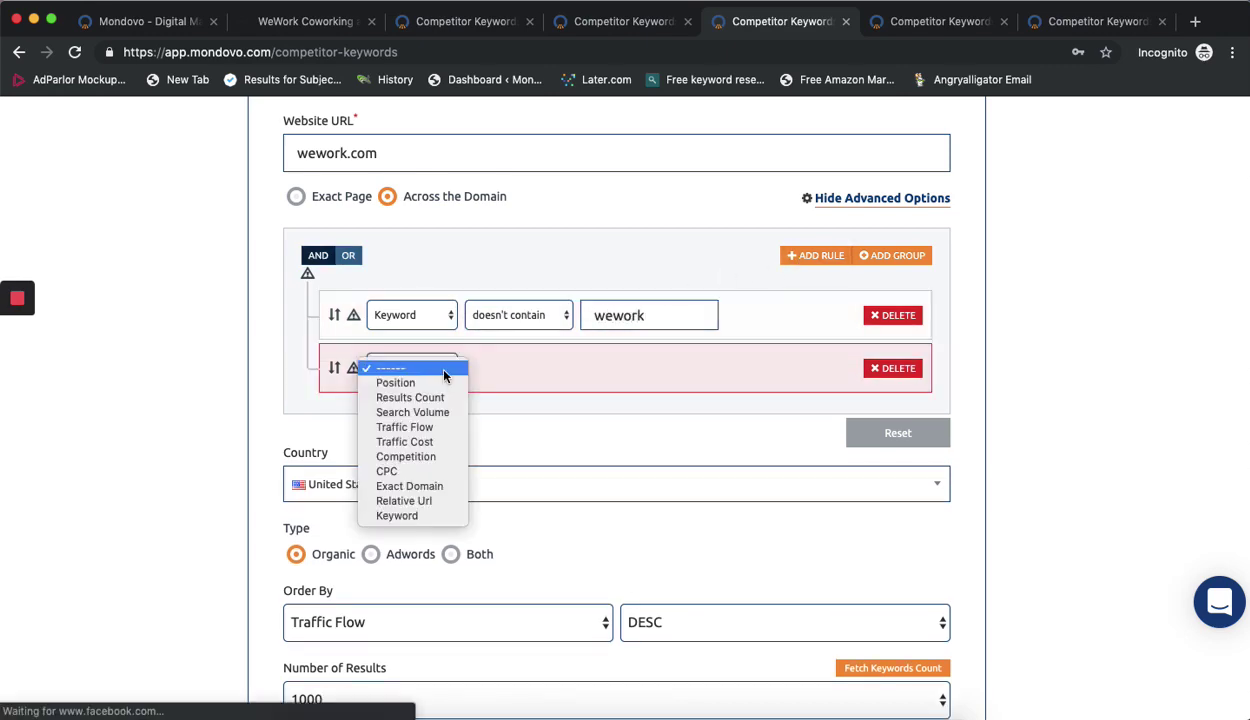
{"action": "left_click", "coordinate": [440, 513]}
{"action": "left_click", "coordinate": [517, 370]}
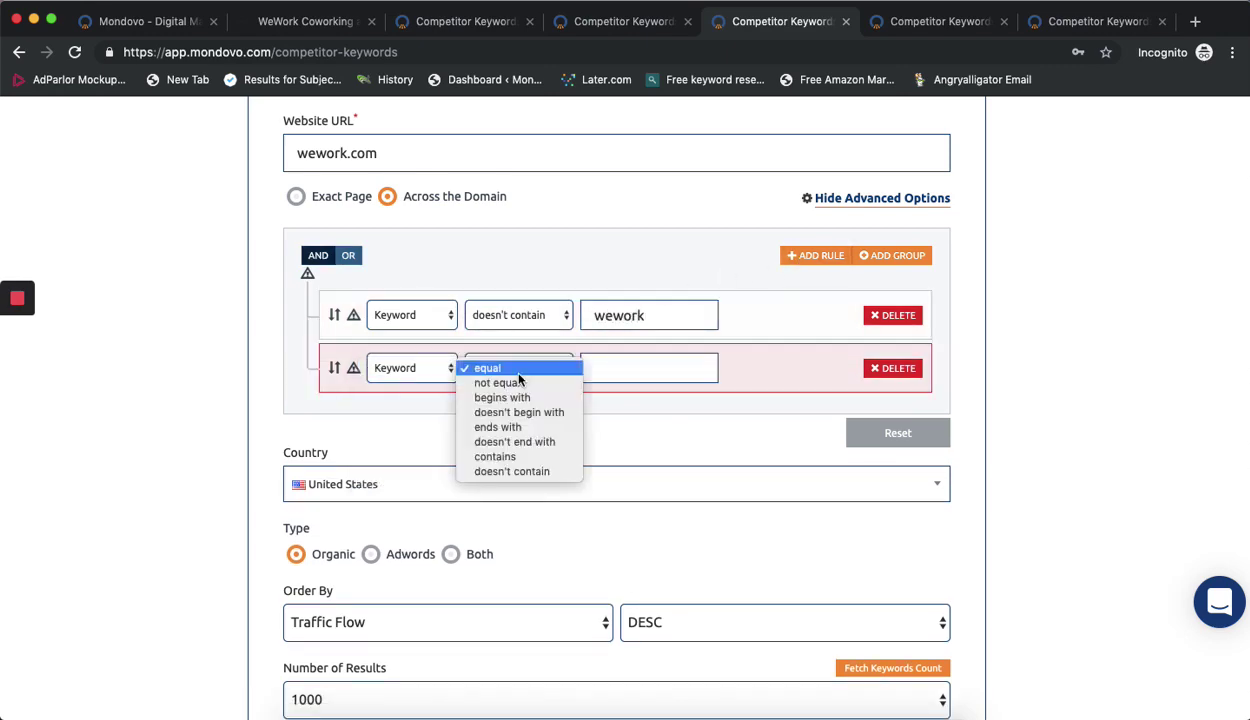
{"action": "left_click", "coordinate": [511, 471]}
{"action": "left_click", "coordinate": [617, 368]}
{"action": "type", "text": "we work"}
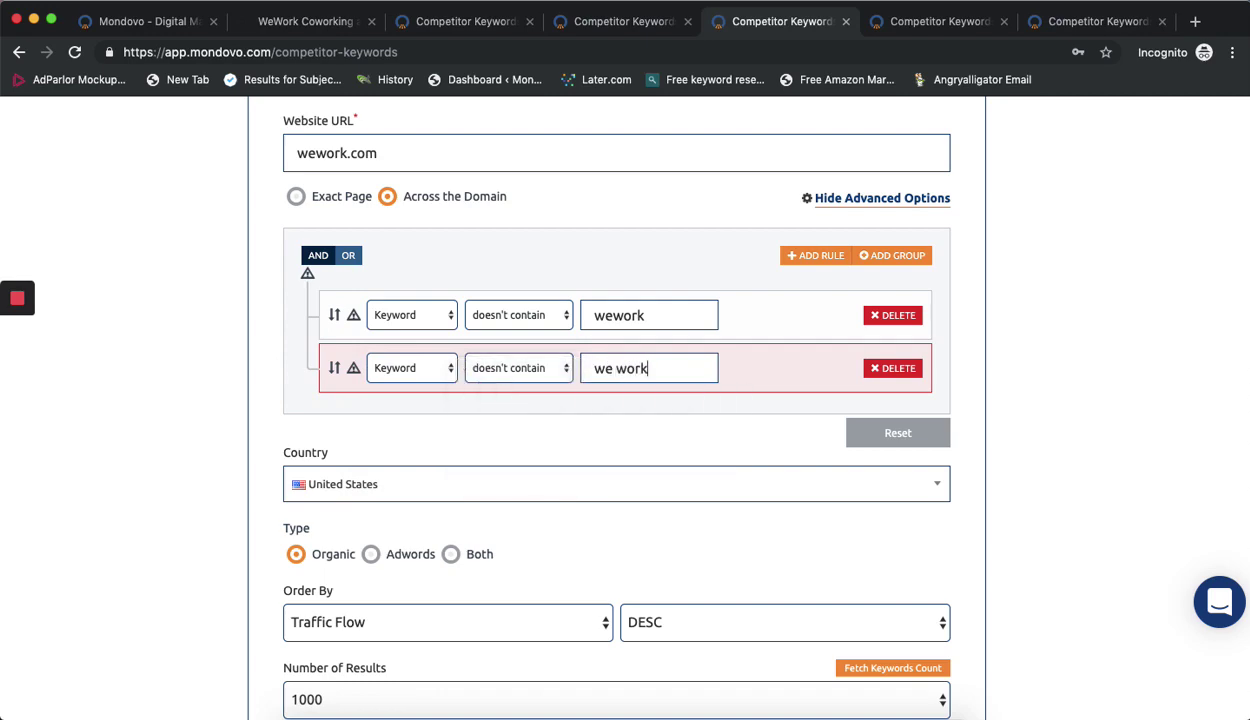
Add a third filter rule that excludes keywords containing "career"
{"action": "left_click", "coordinate": [805, 258]}
{"action": "left_click", "coordinate": [430, 422]}
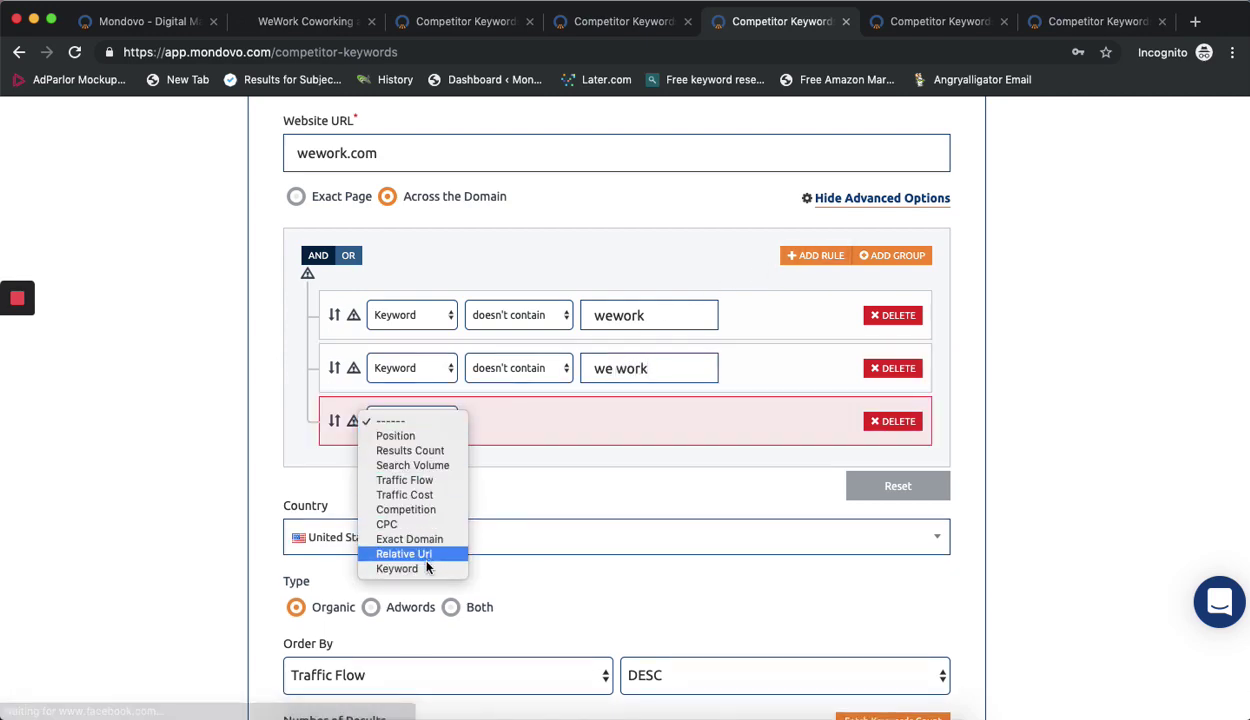
{"action": "left_click", "coordinate": [415, 567]}
{"action": "left_click", "coordinate": [513, 421]}
{"action": "left_click", "coordinate": [516, 527]}
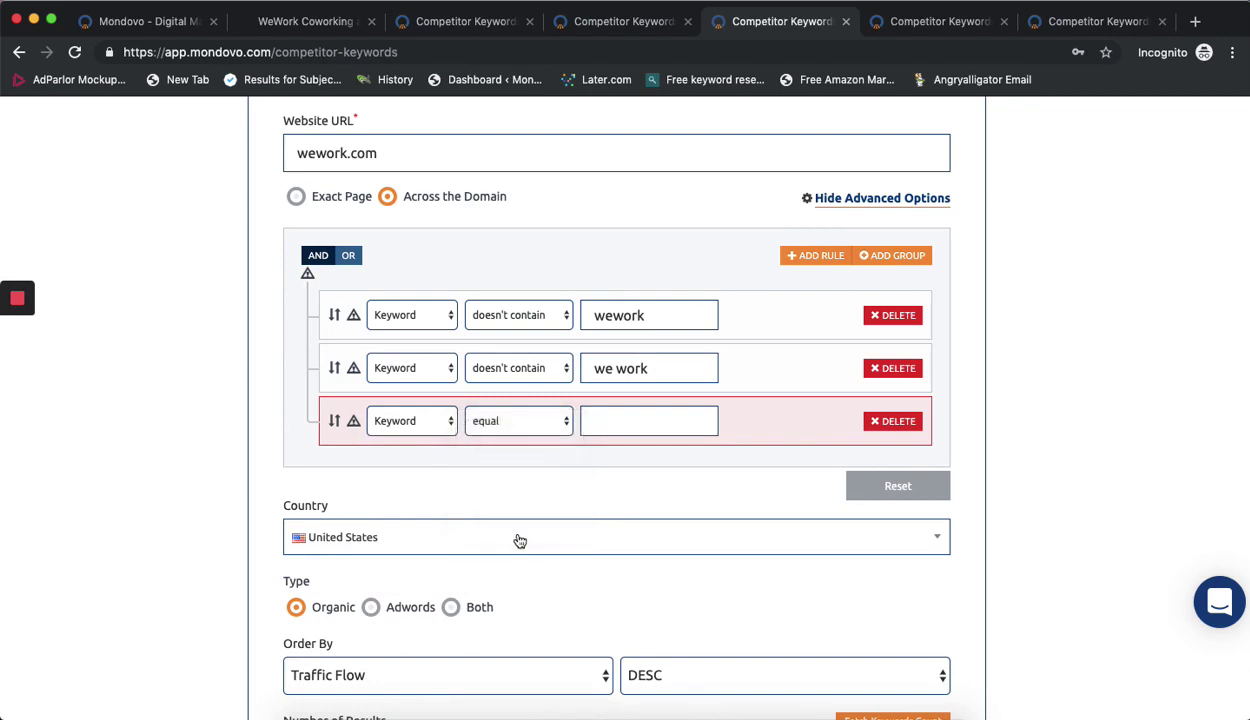
{"action": "left_click", "coordinate": [513, 421]}
{"action": "left_click", "coordinate": [526, 525]}
{"action": "left_click", "coordinate": [619, 418]}
{"action": "type", "text": "career"}
Add a fourth filter rule that excludes keywords containing "jobs"
{"action": "left_click", "coordinate": [815, 255]}
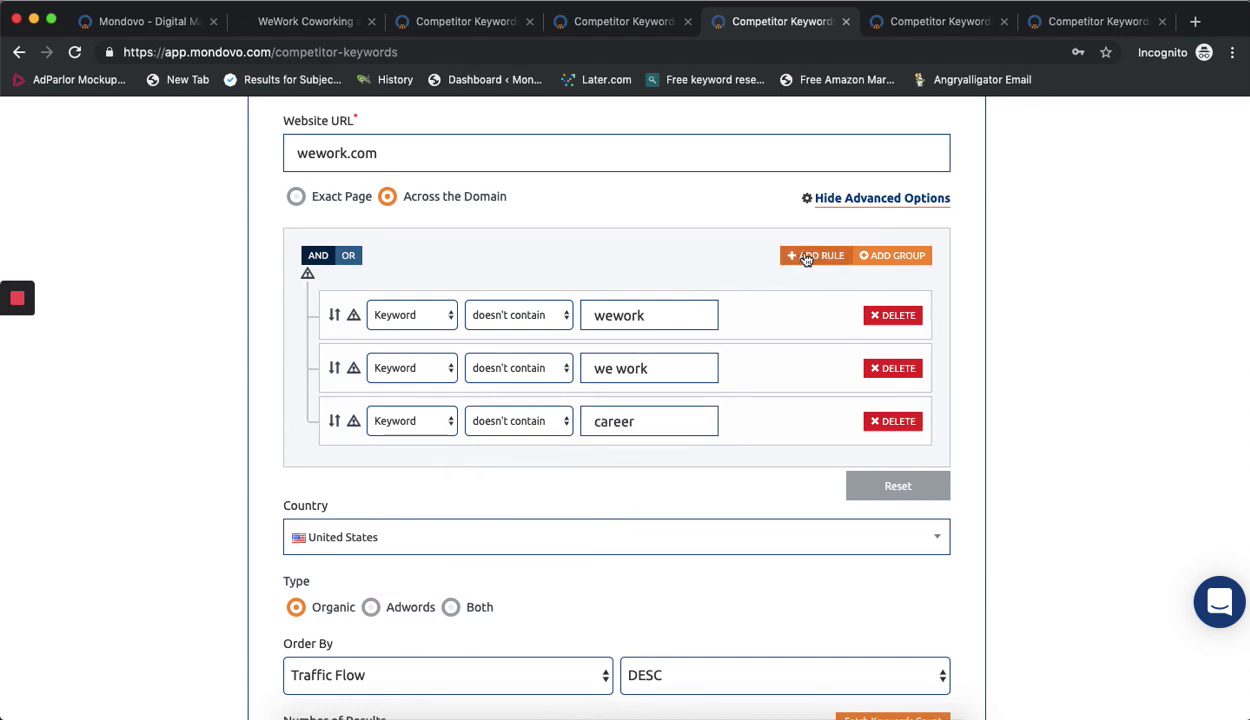
{"action": "left_click", "coordinate": [411, 474]}
{"action": "left_click", "coordinate": [424, 622]}
{"action": "left_click", "coordinate": [520, 474]}
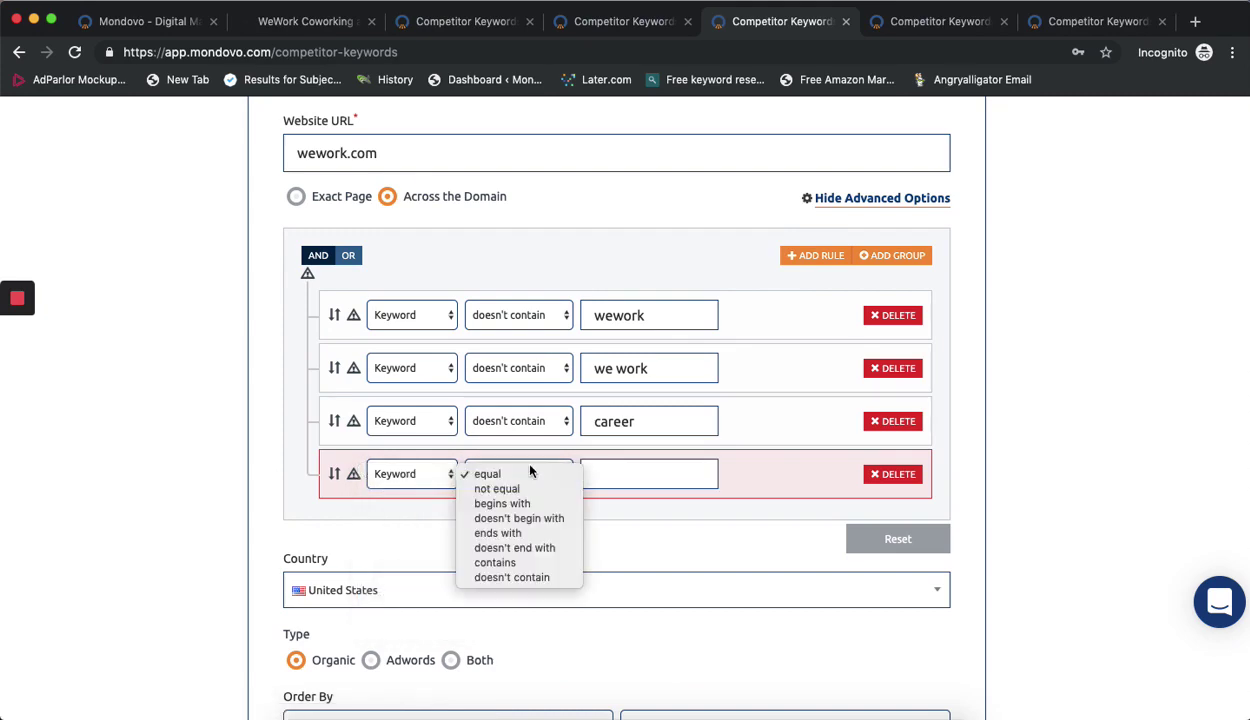
{"action": "left_click", "coordinate": [539, 570]}
{"action": "left_click", "coordinate": [629, 475]}
{"action": "type", "text": "jobs"}
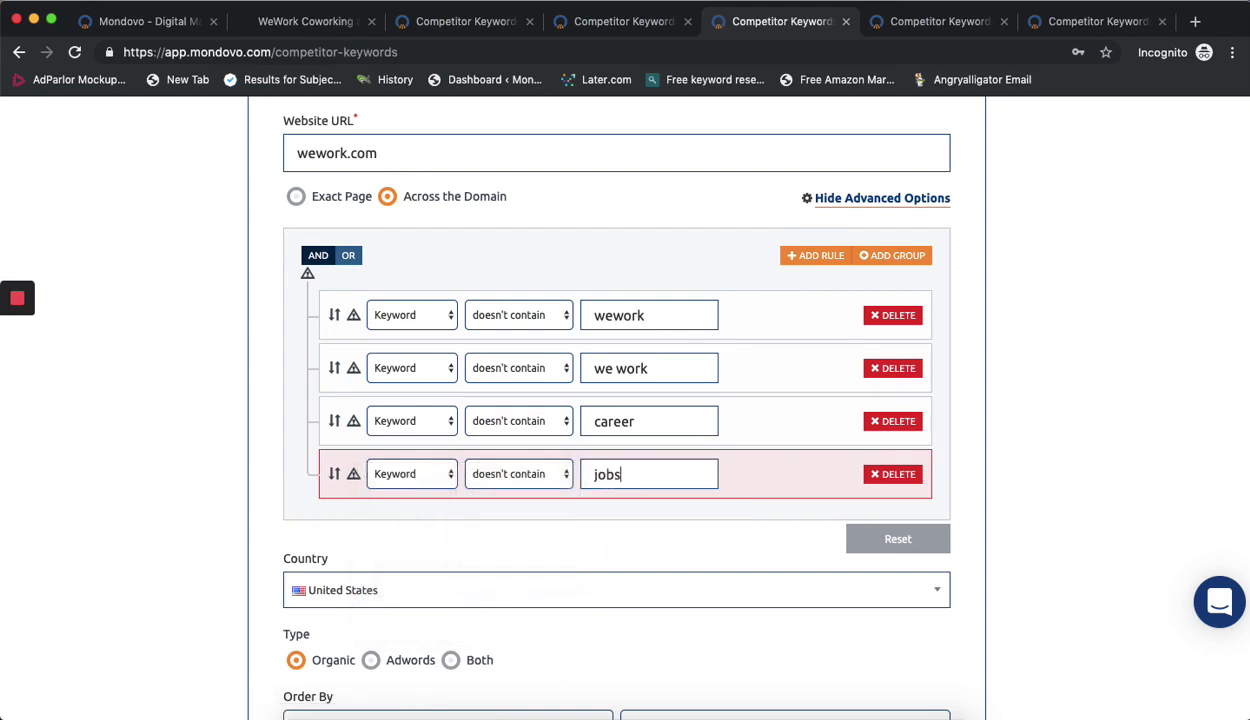
Add a fifth filter rule that keeps only keywords with a Position less or equal to 20
{"action": "left_click", "coordinate": [814, 257]}
{"action": "left_click", "coordinate": [440, 522]}
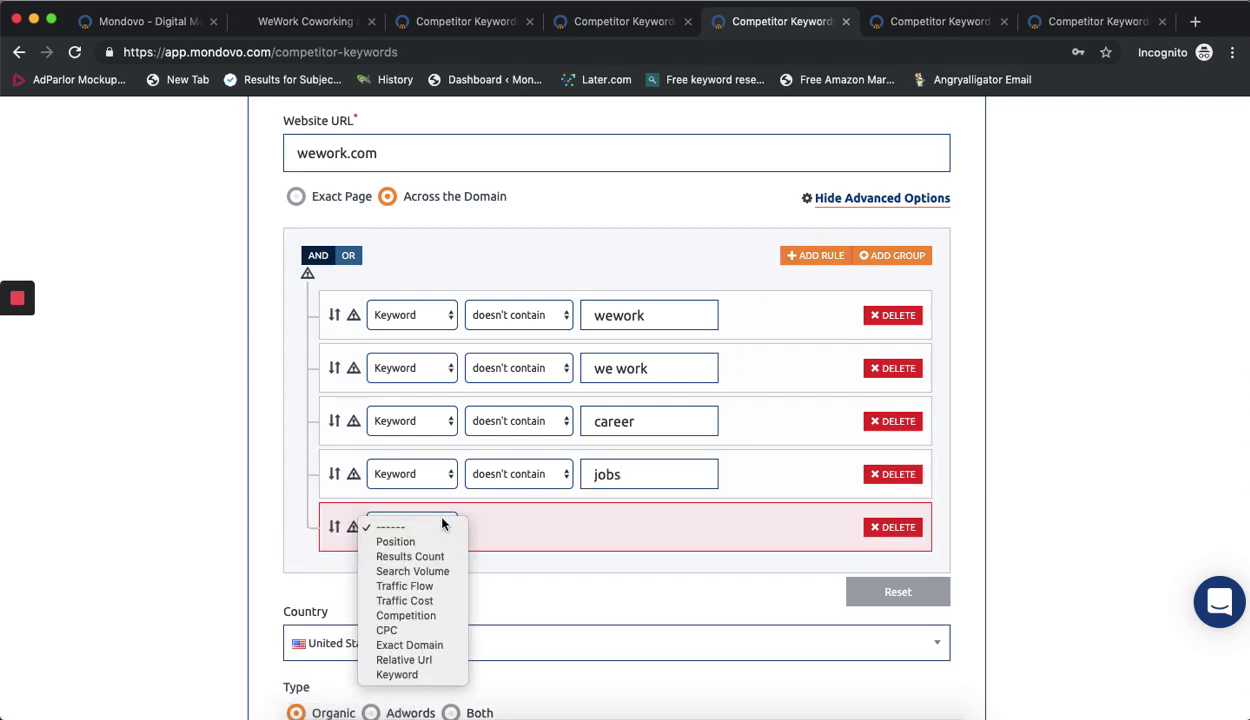
{"action": "left_click", "coordinate": [436, 545]}
{"action": "left_click", "coordinate": [511, 527]}
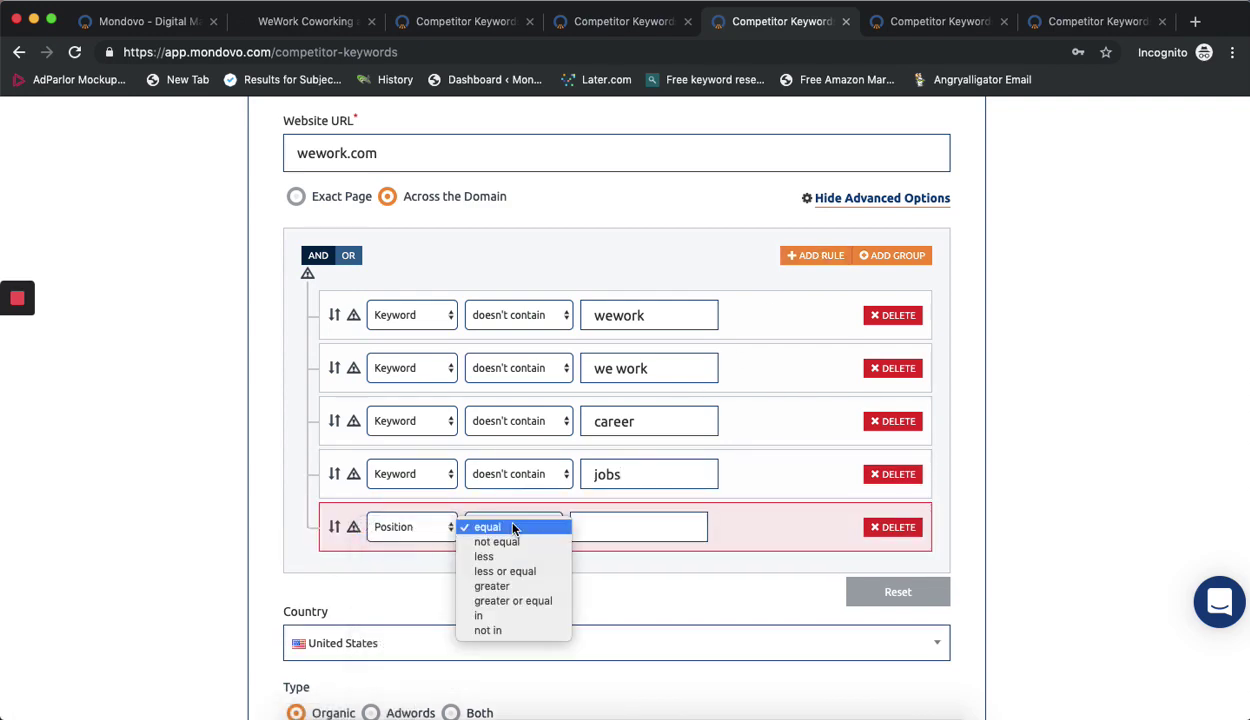
{"action": "left_click", "coordinate": [505, 571]}
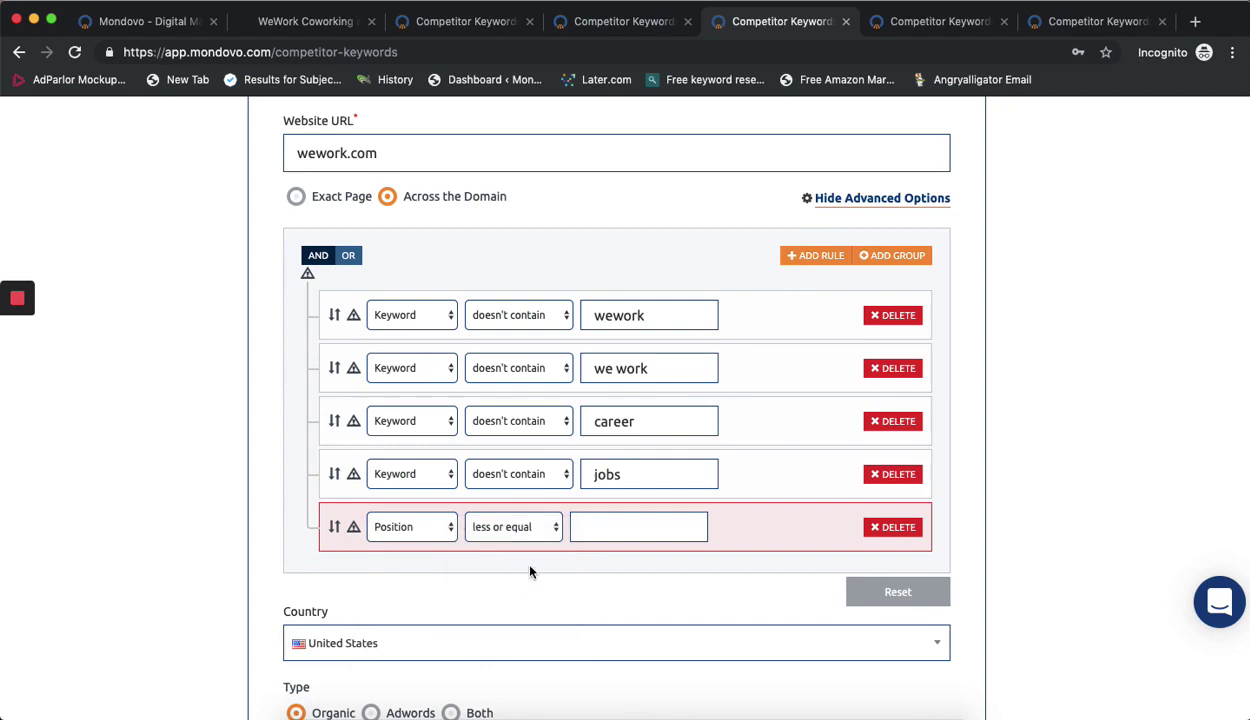
{"action": "left_click", "coordinate": [605, 527]}
{"action": "type", "text": "20"}
Set the report's number of results to 10000
{"action": "scroll", "coordinate": [1041, 437], "scroll_direction": "down", "scroll_amount": 5}
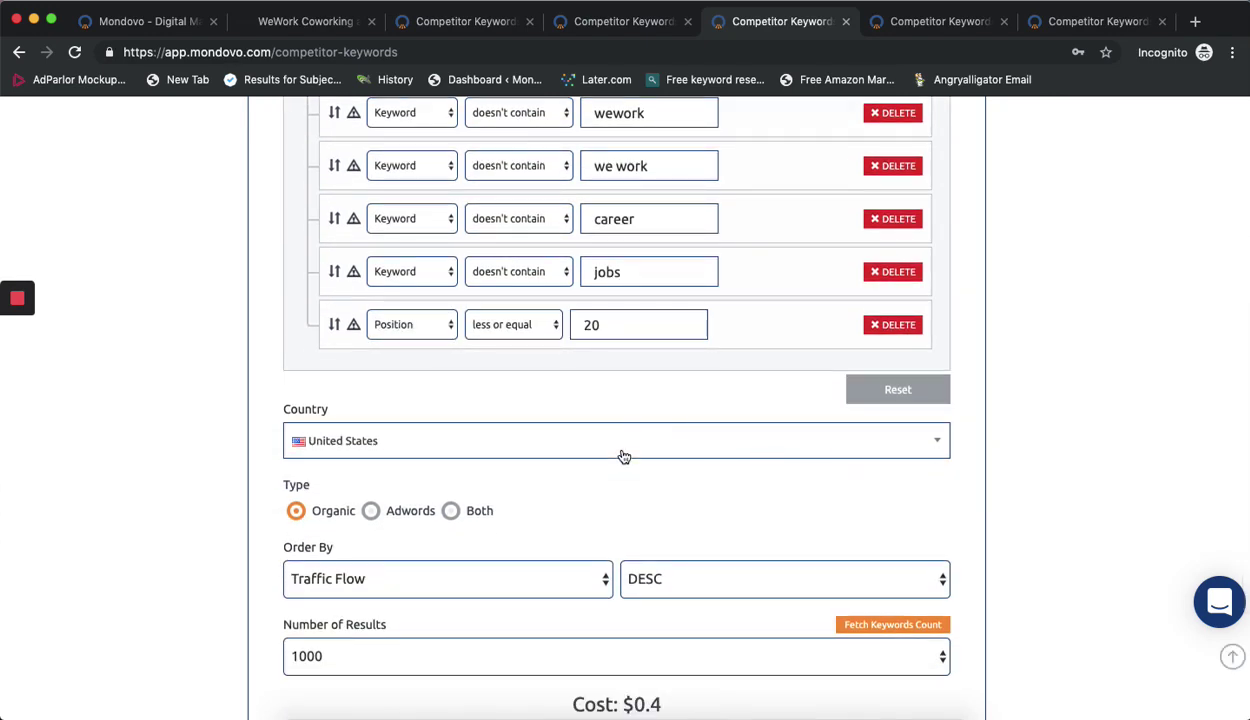
{"action": "scroll", "coordinate": [624, 467], "scroll_direction": "down", "scroll_amount": 2}
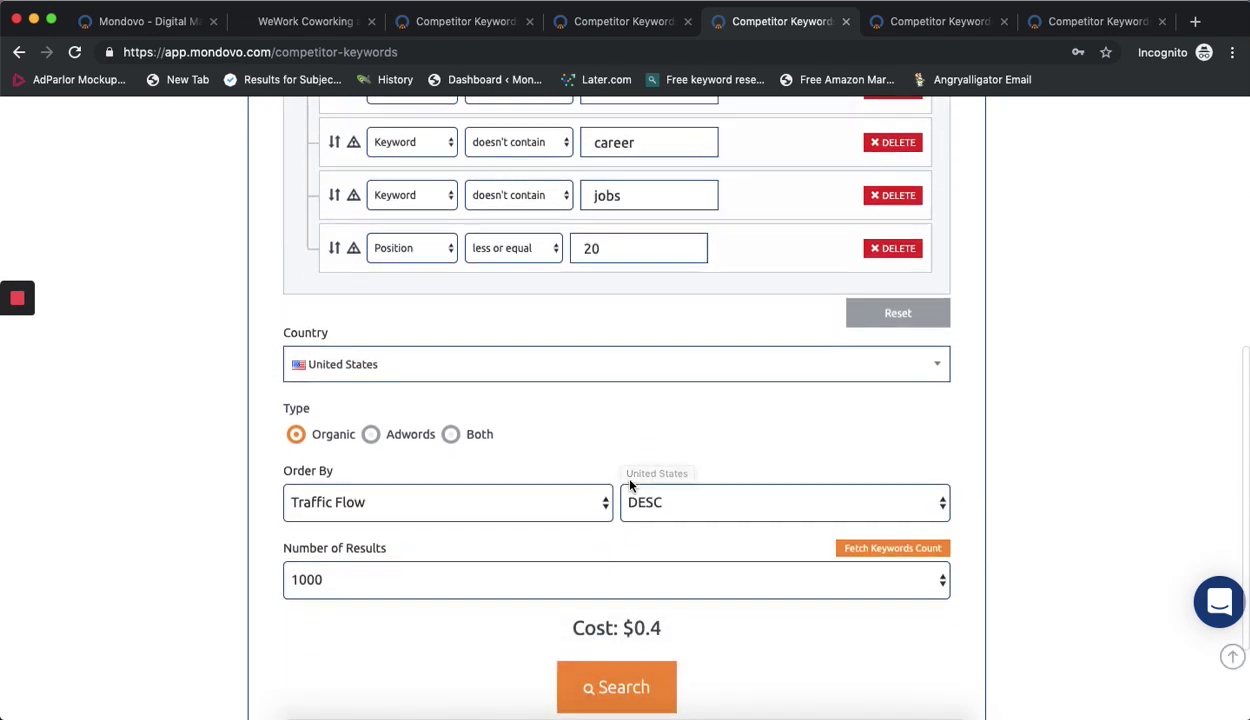
{"action": "left_click", "coordinate": [681, 568]}
{"action": "left_click", "coordinate": [513, 680]}
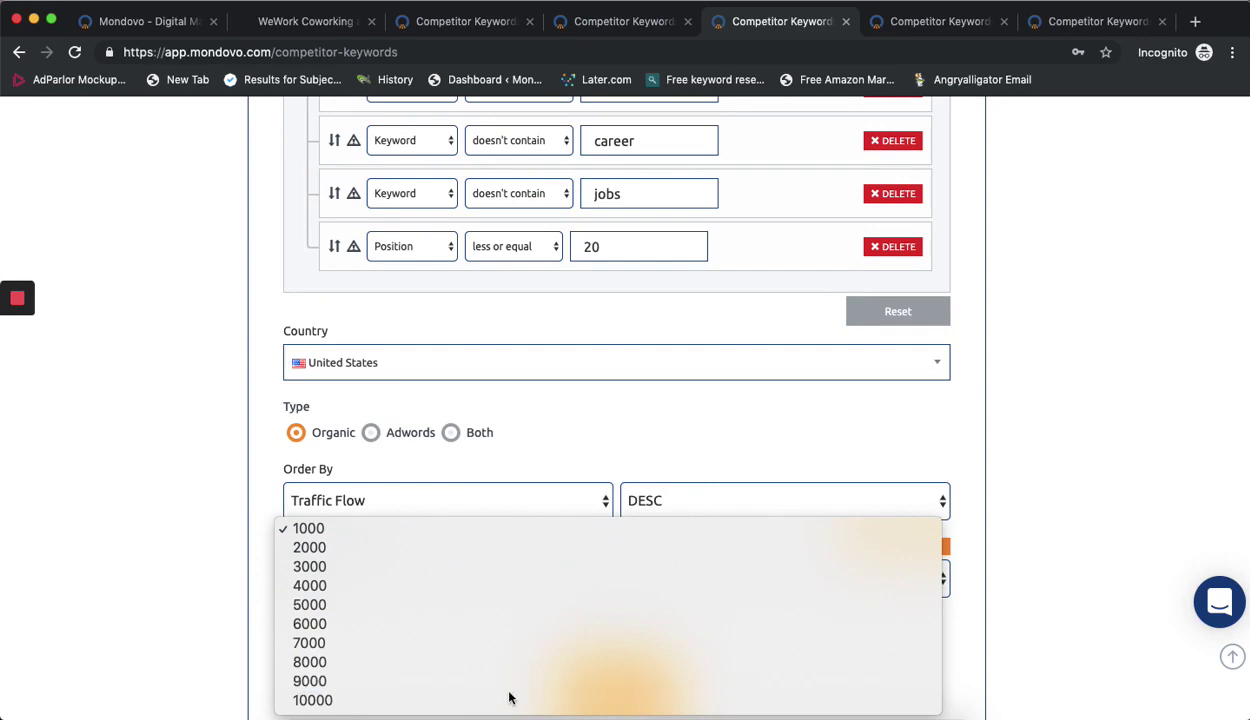
{"action": "left_click", "coordinate": [462, 577]}
{"action": "left_click", "coordinate": [438, 597]}
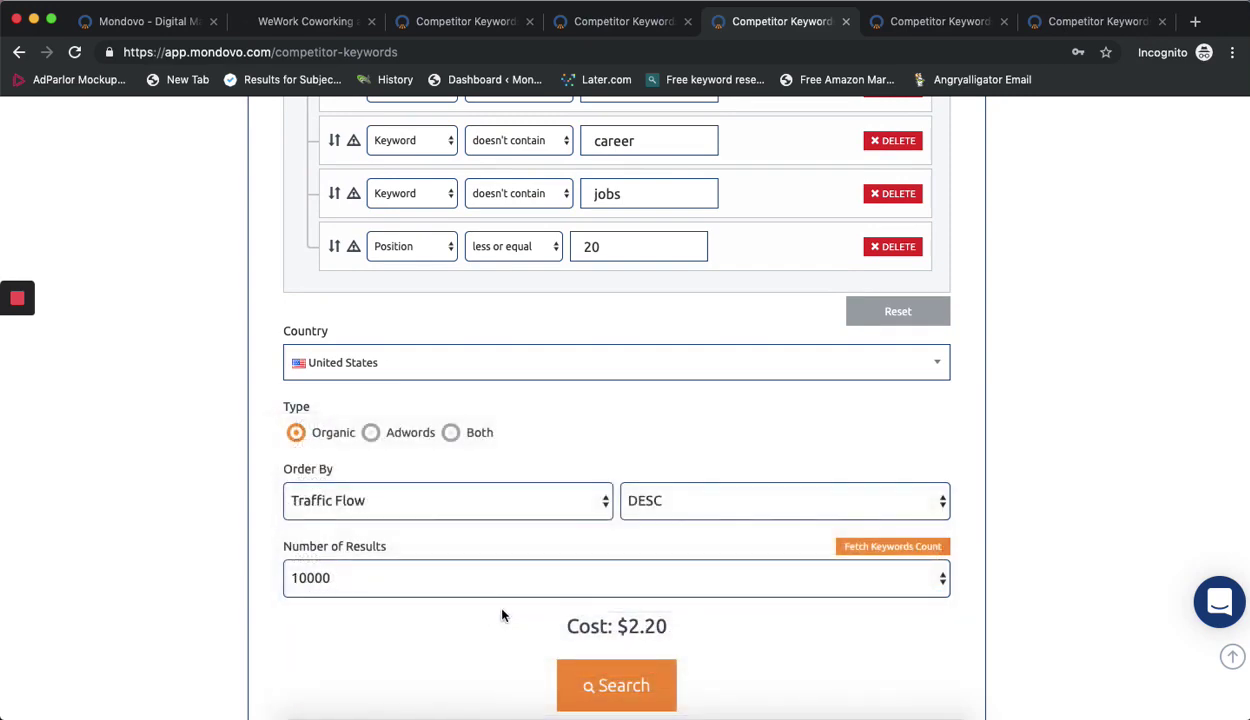
Switch to the generated wework.com report and examine its organic keywords table for irrelevant keywords
{"action": "left_click", "coordinate": [888, 22]}
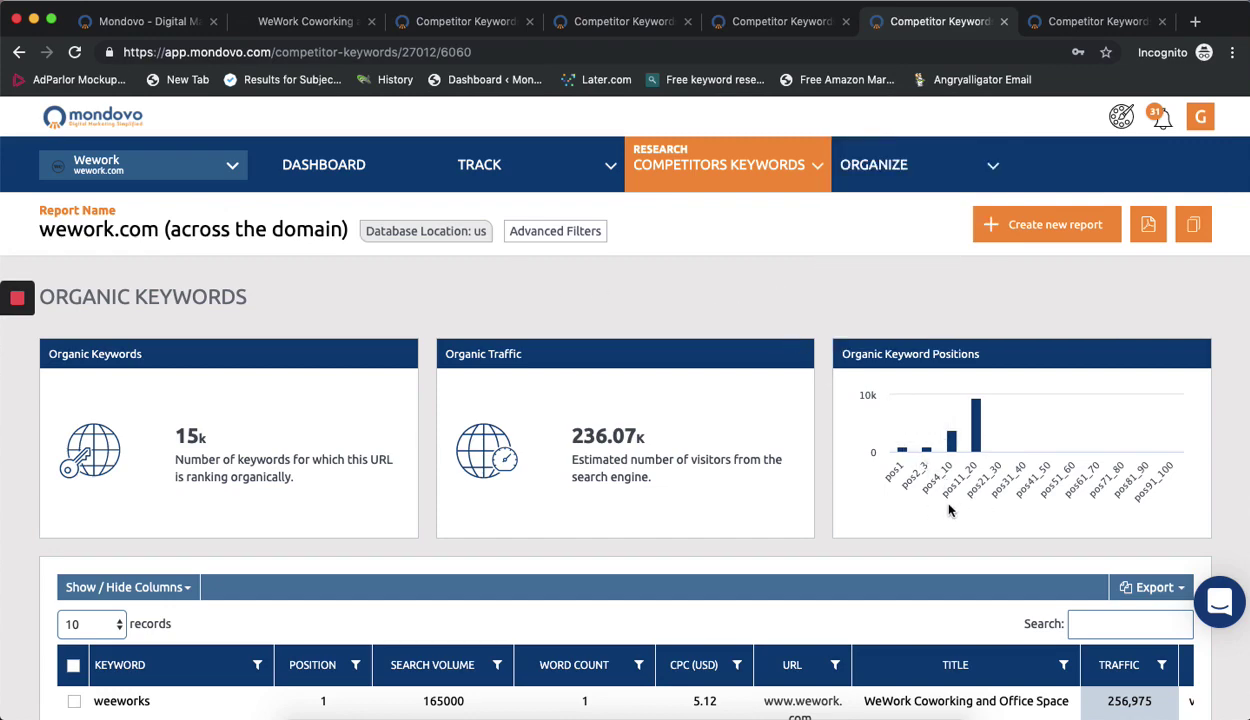
{"action": "scroll", "coordinate": [675, 311], "scroll_direction": "down", "scroll_amount": 5}
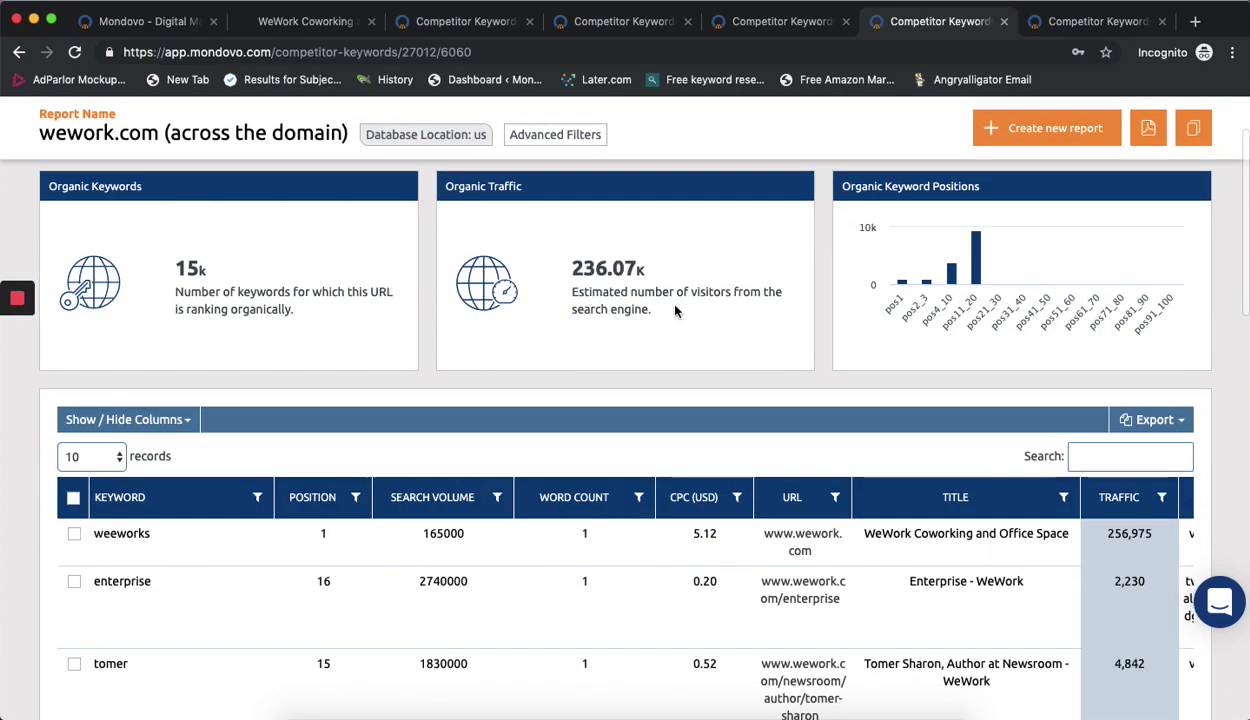
{"action": "scroll", "coordinate": [223, 450], "scroll_direction": "down", "scroll_amount": 3}
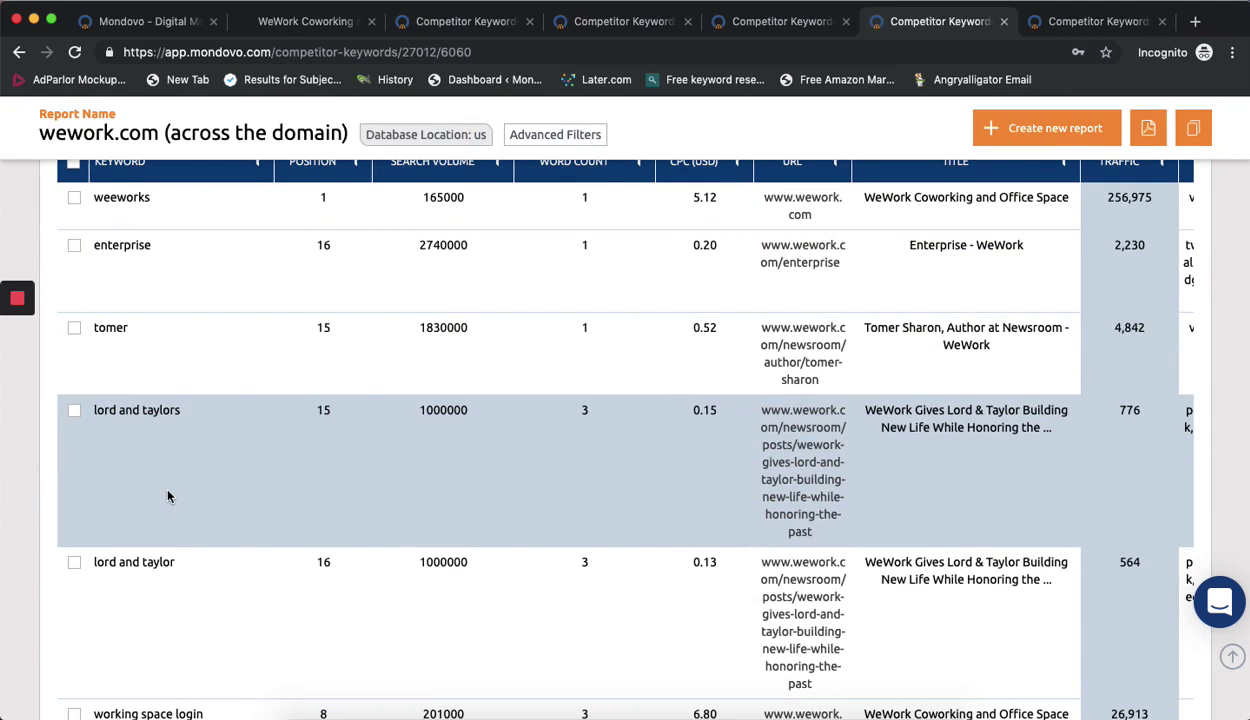
{"action": "scroll", "coordinate": [168, 493], "scroll_direction": "down", "scroll_amount": 3}
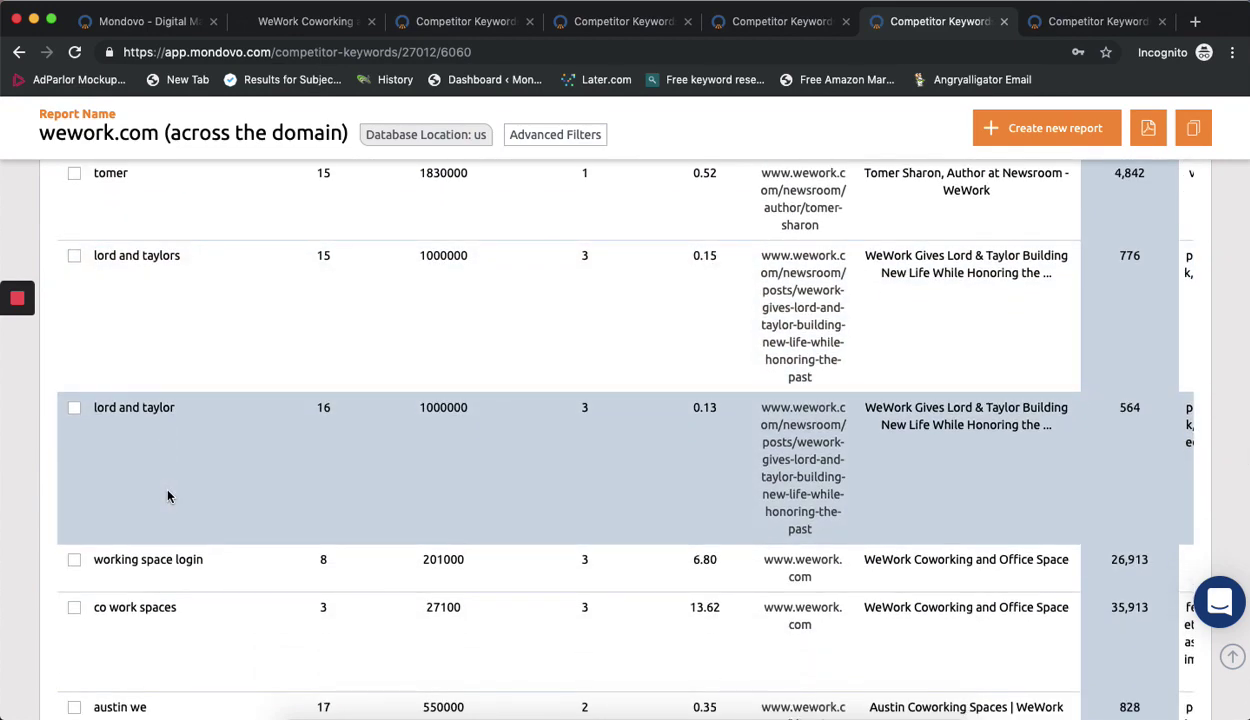
{"action": "scroll", "coordinate": [168, 496], "scroll_direction": "down", "scroll_amount": 1}
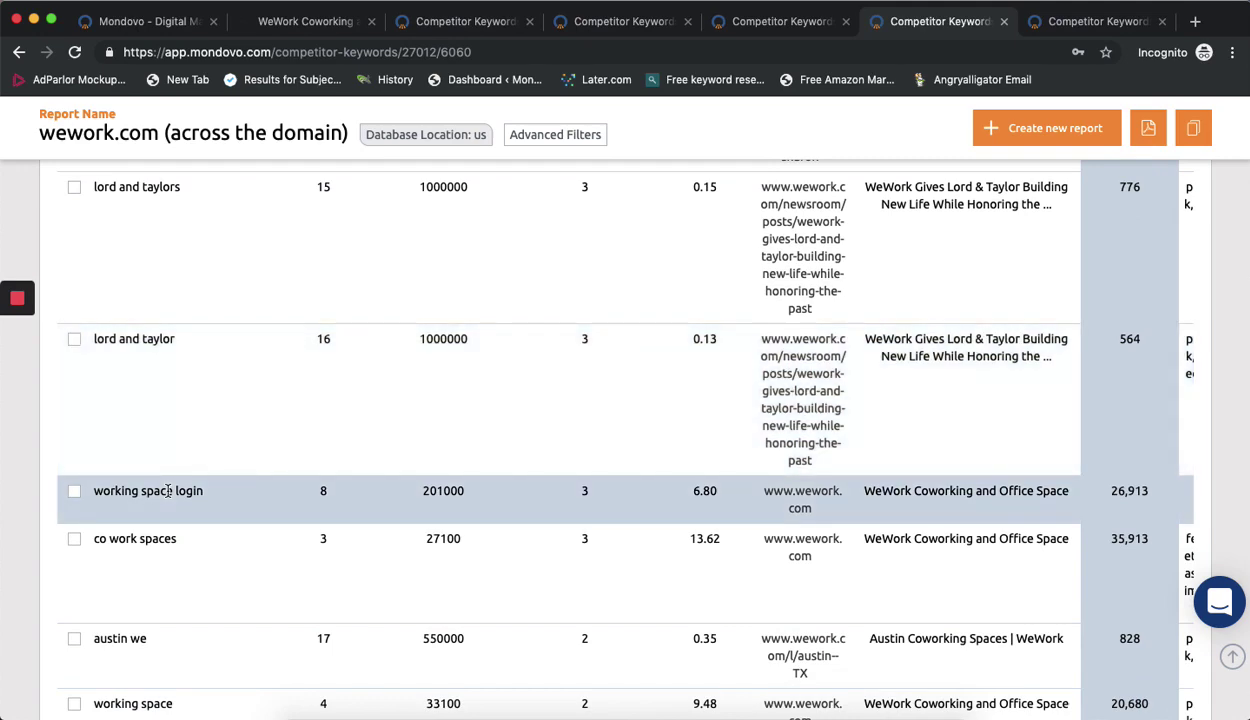
{"action": "scroll", "coordinate": [168, 492], "scroll_direction": "down", "scroll_amount": 2}
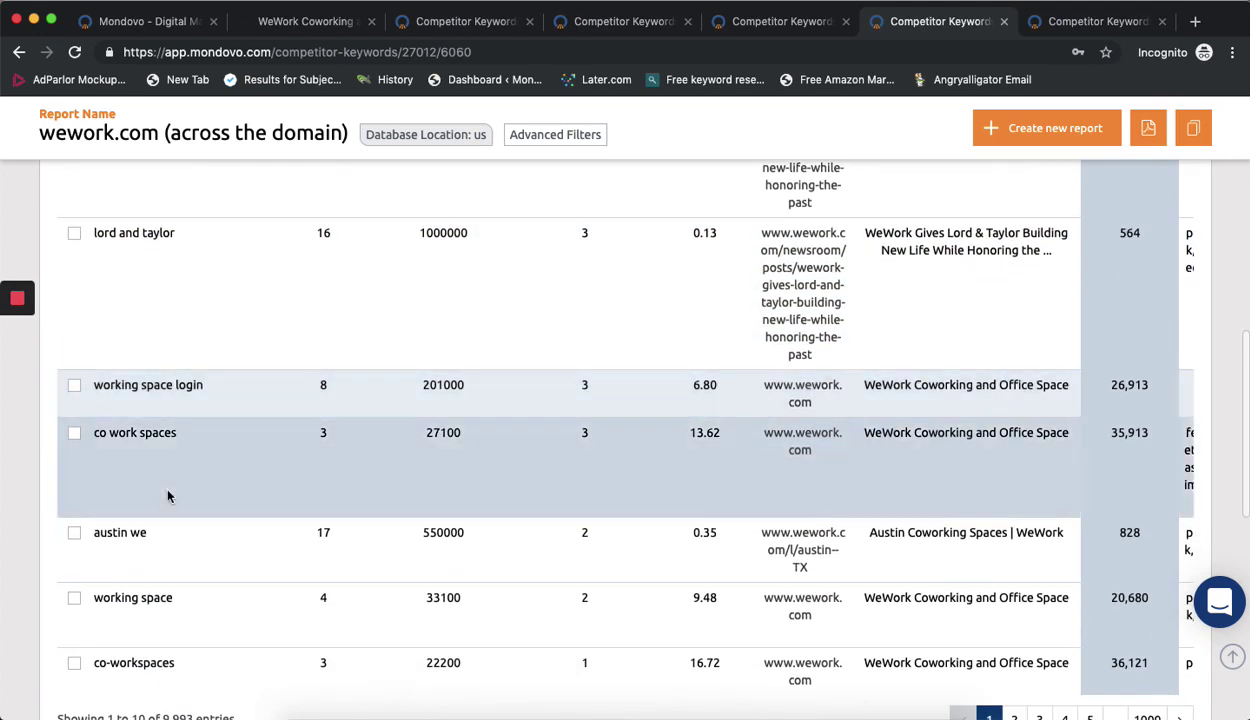
{"action": "scroll", "coordinate": [168, 496], "scroll_direction": "down", "scroll_amount": 2}
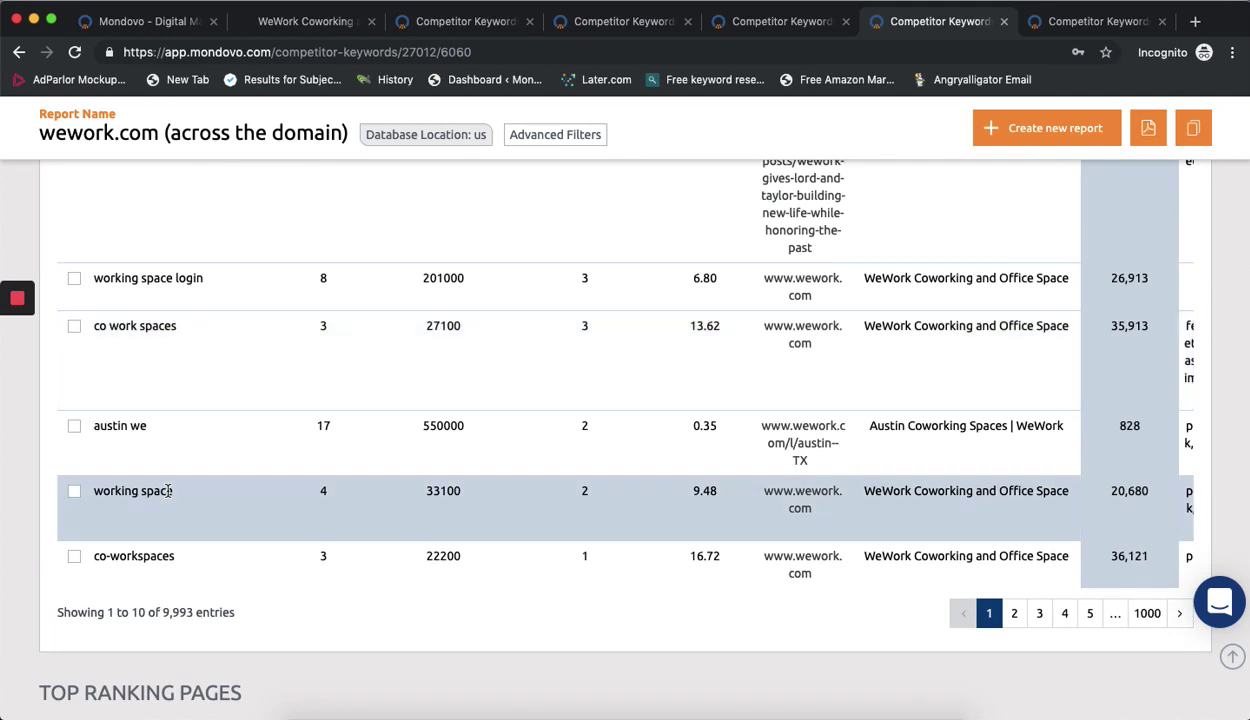
{"action": "scroll", "coordinate": [168, 491], "scroll_direction": "up", "scroll_amount": 9}
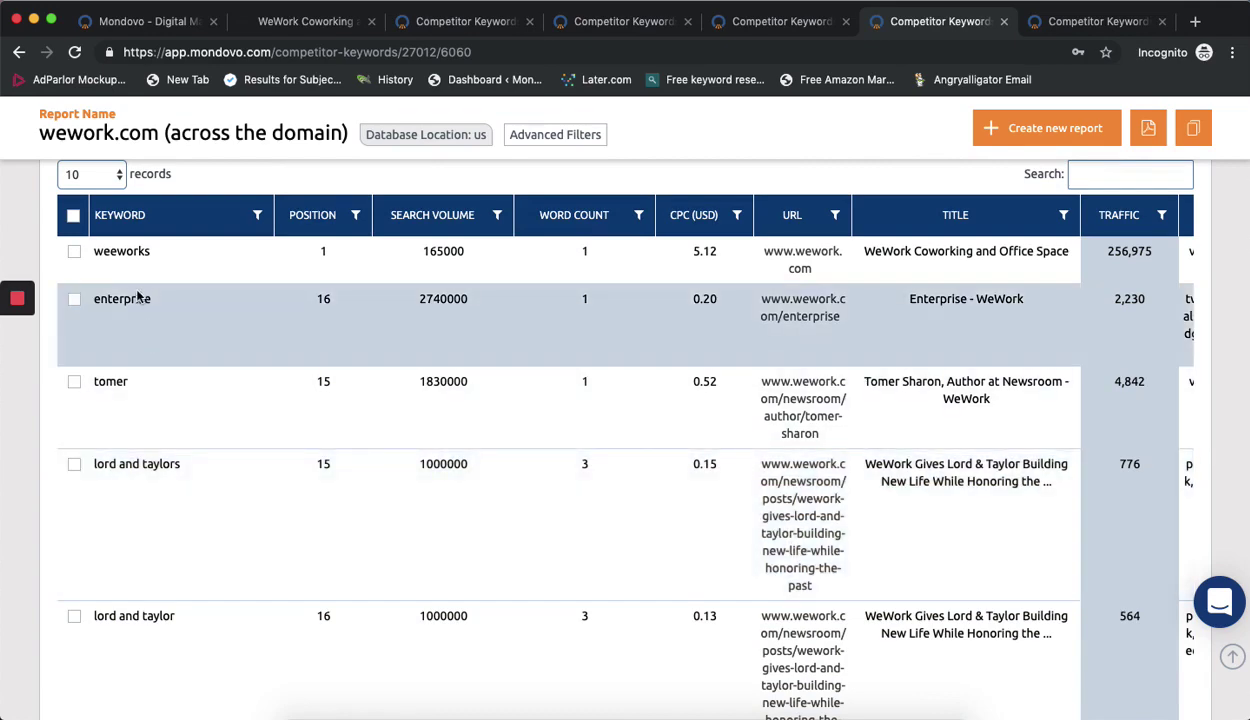
Mark the third keyword in the organic keywords table for exclusion and open the list of excluded keywords
{"action": "double_click", "coordinate": [104, 381]}
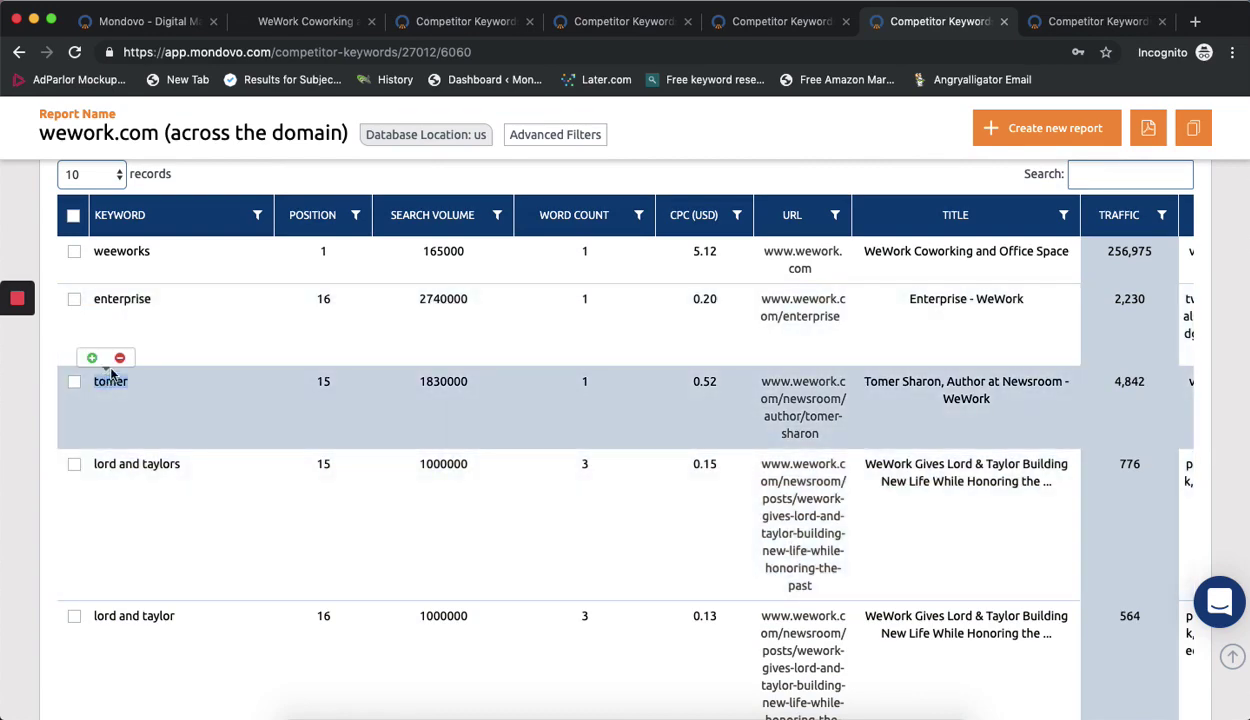
{"action": "left_click", "coordinate": [120, 360]}
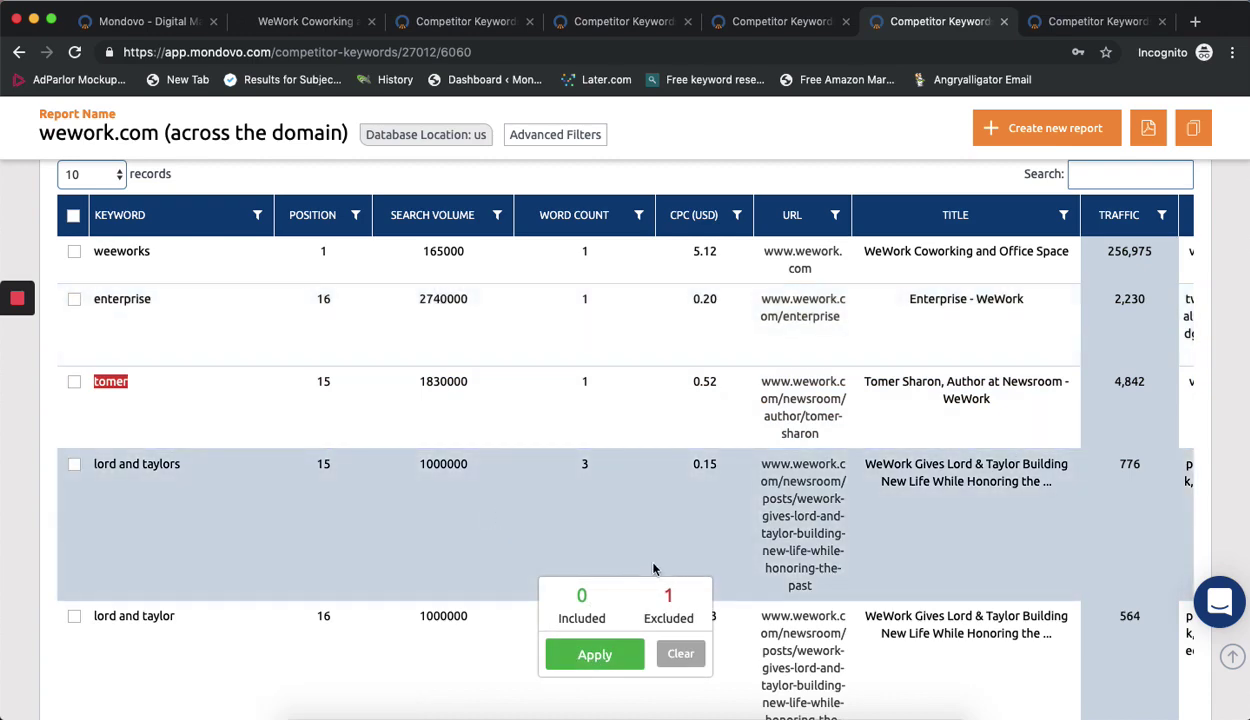
{"action": "left_click", "coordinate": [668, 600]}
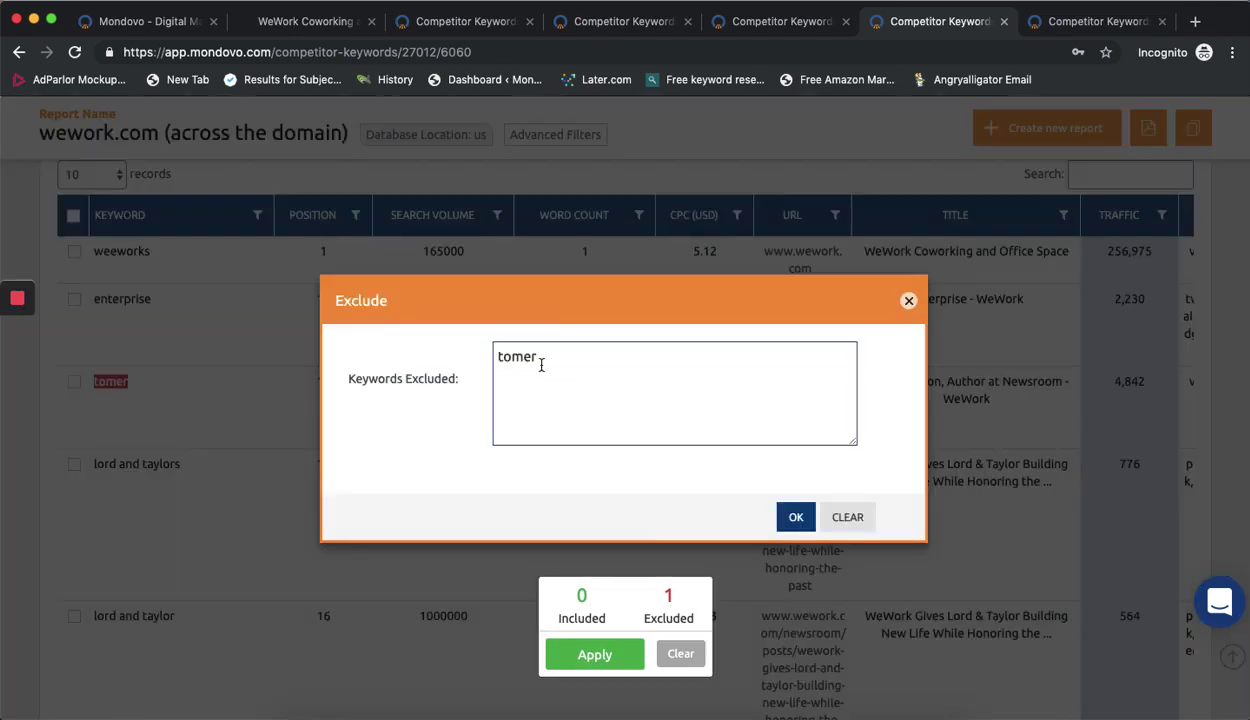
Replace the excluded keywords with the full word list from the note in the Notes app and accept the list
{"action": "key", "text": "super+Tab"}
{"action": "key", "text": "super+Tab"}
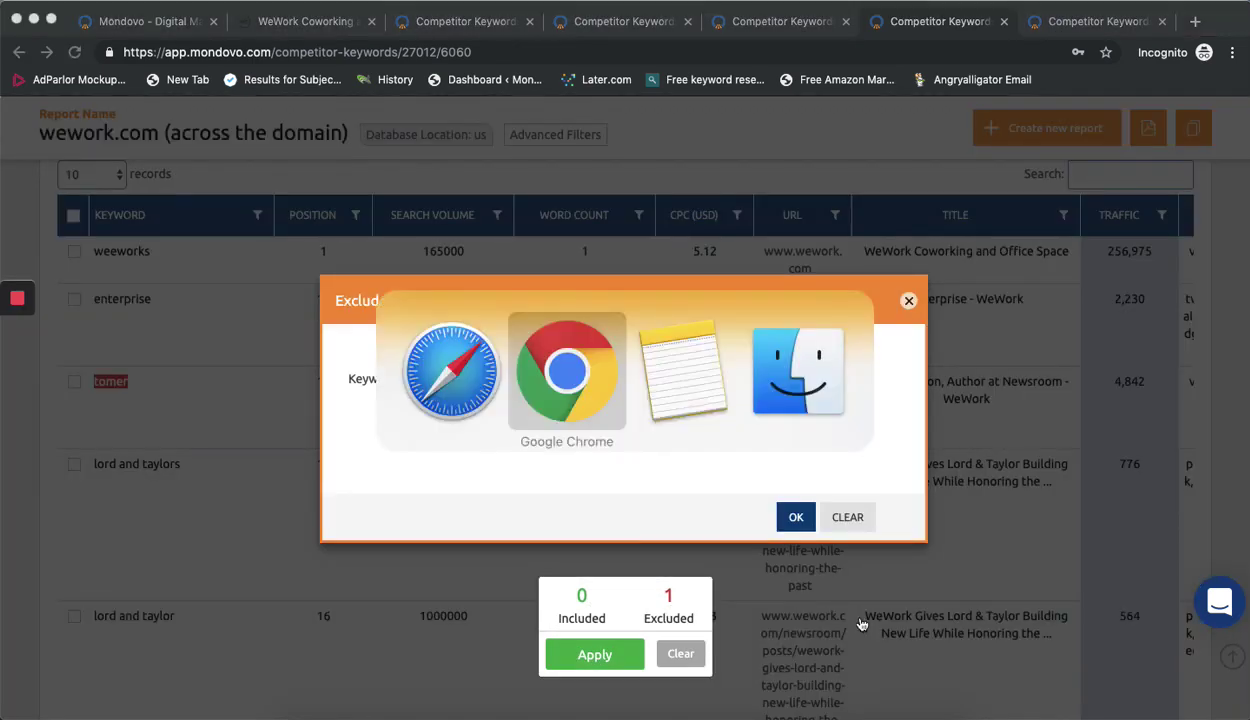
{"action": "key", "text": "super+a"}
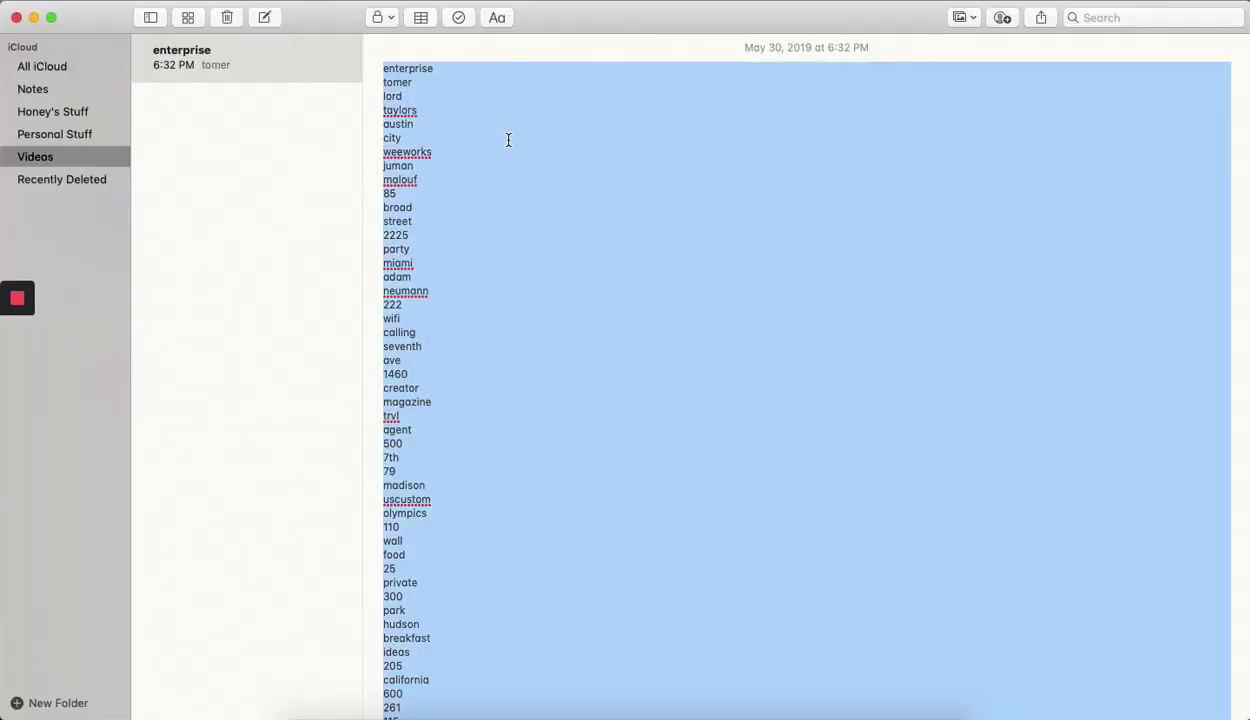
{"action": "key", "text": "super+Tab"}
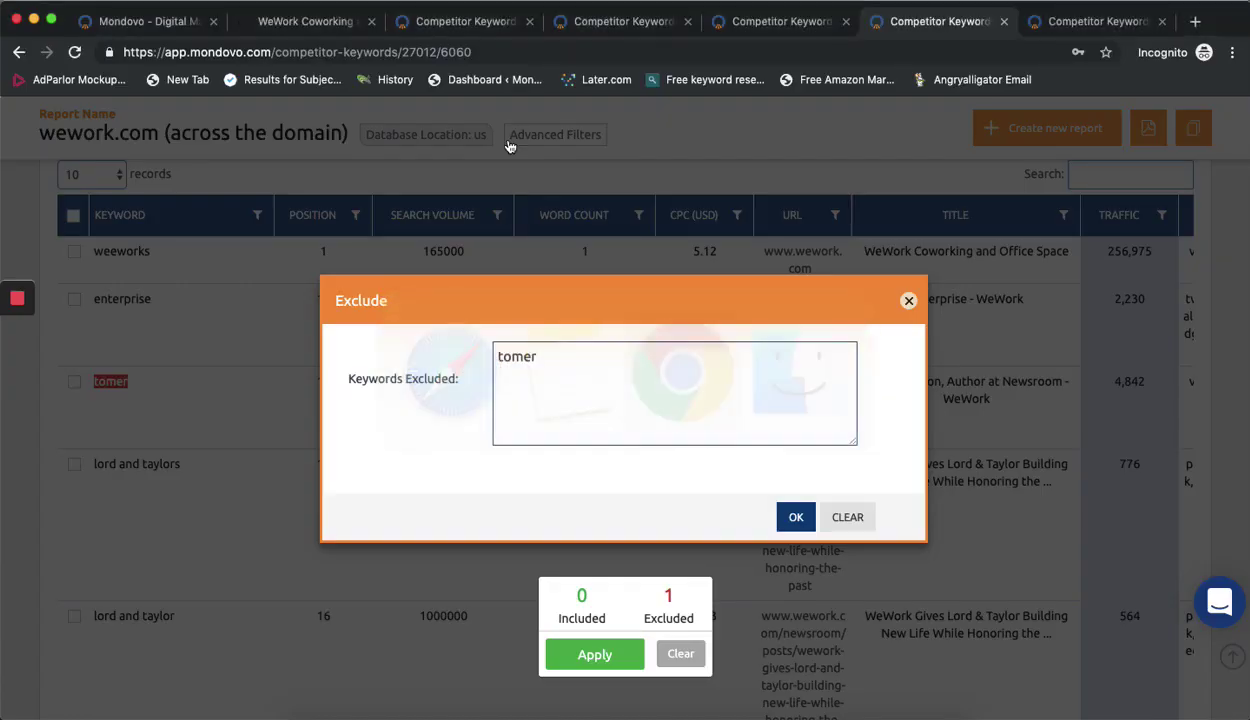
{"action": "key", "text": "super+a"}
{"action": "key", "text": "super+v"}
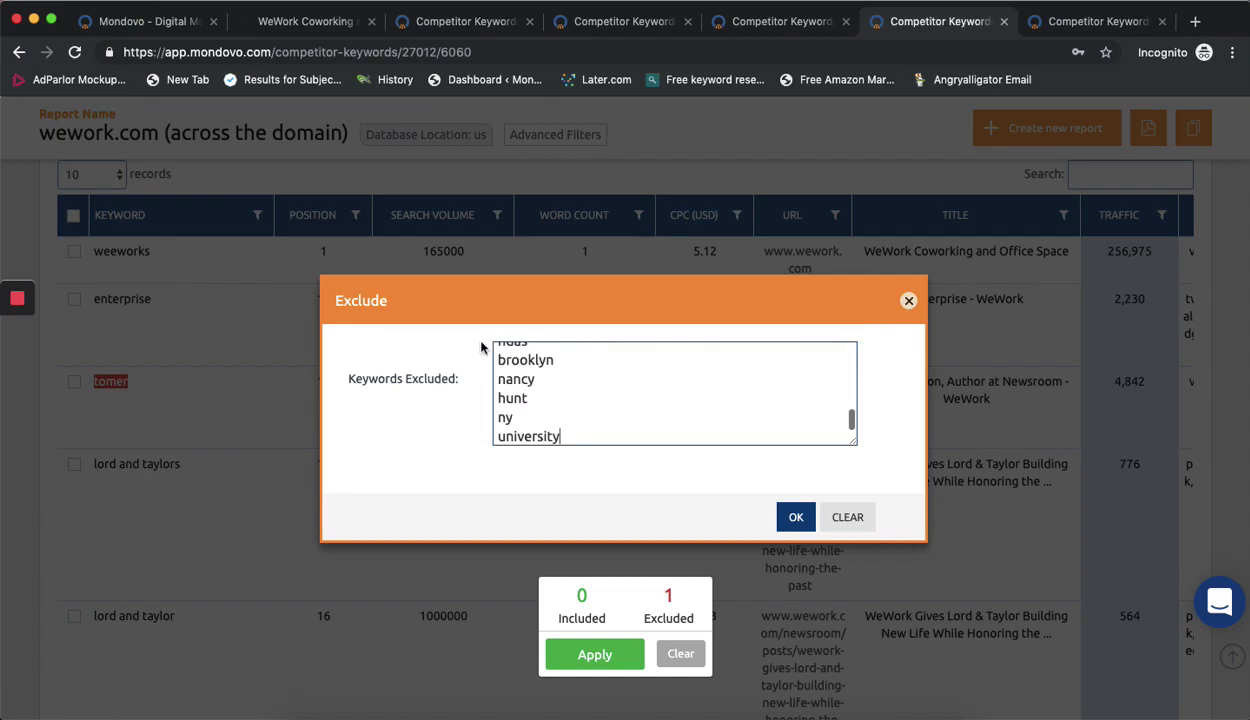
{"action": "left_click", "coordinate": [796, 513]}
Check the highlighted excluded words in the organic keywords table and apply the exclusions
{"action": "scroll", "coordinate": [391, 497], "scroll_direction": "down", "scroll_amount": 3}
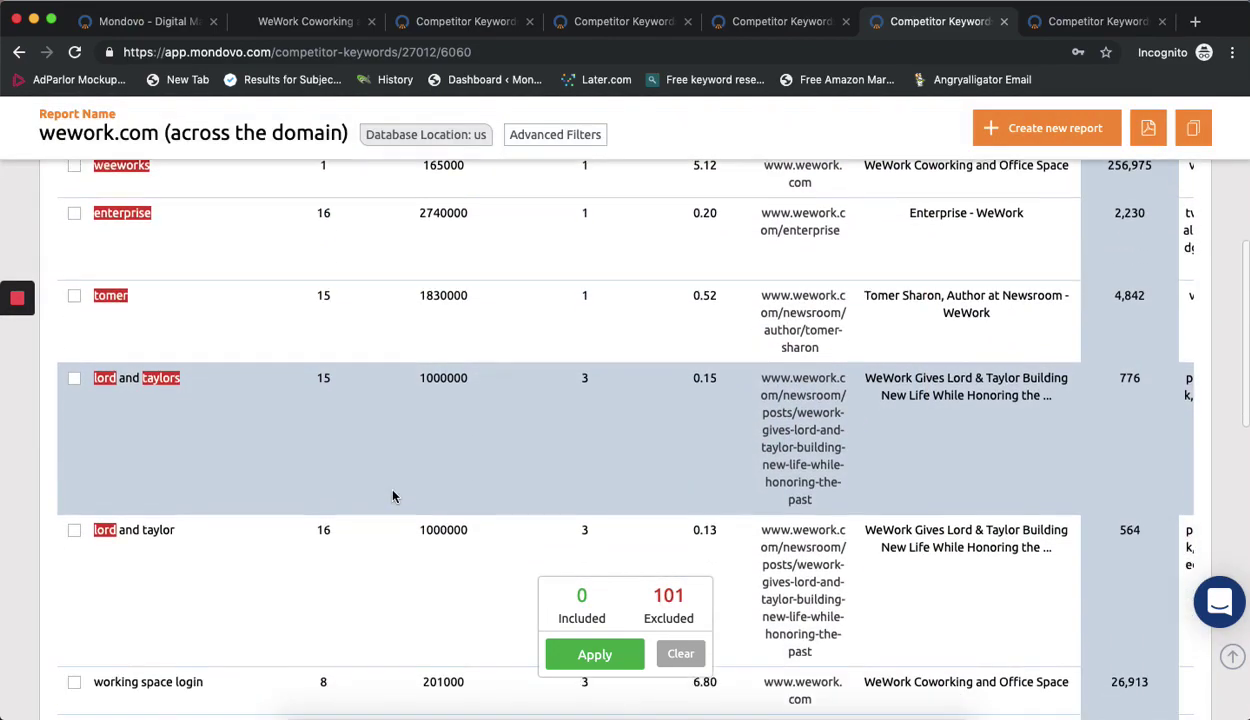
{"action": "scroll", "coordinate": [406, 462], "scroll_direction": "down", "scroll_amount": 10}
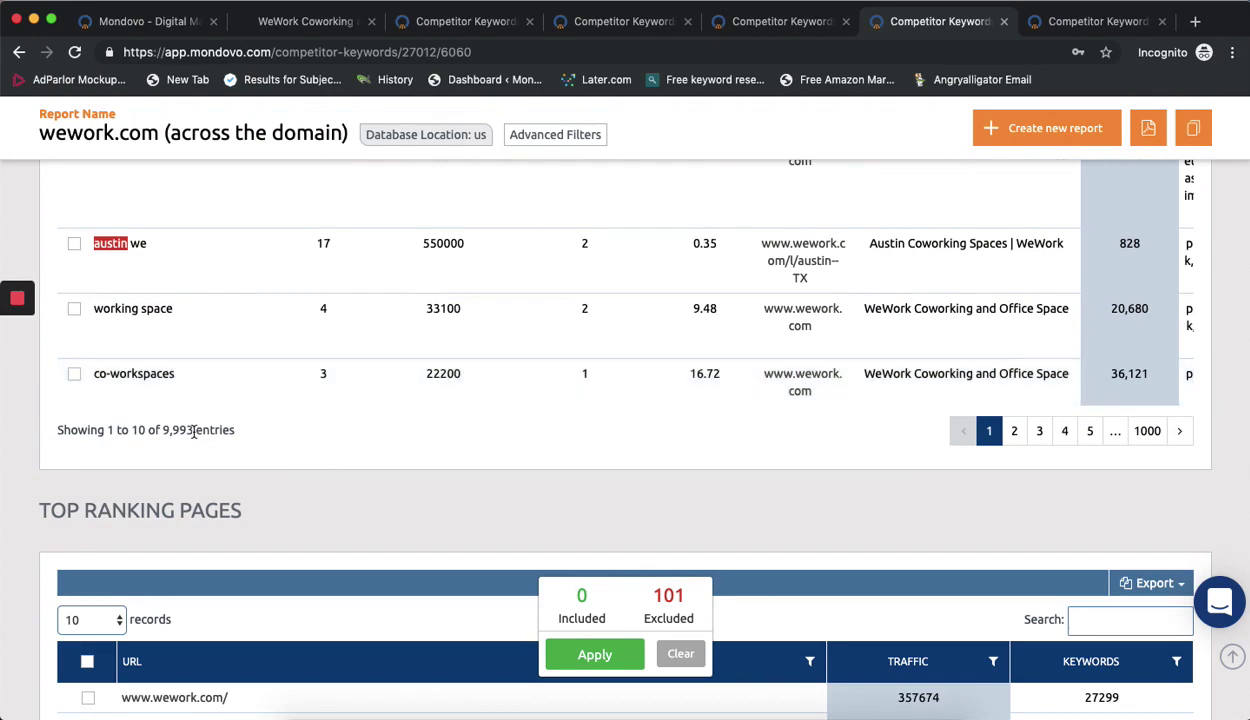
{"action": "left_click", "coordinate": [590, 652]}
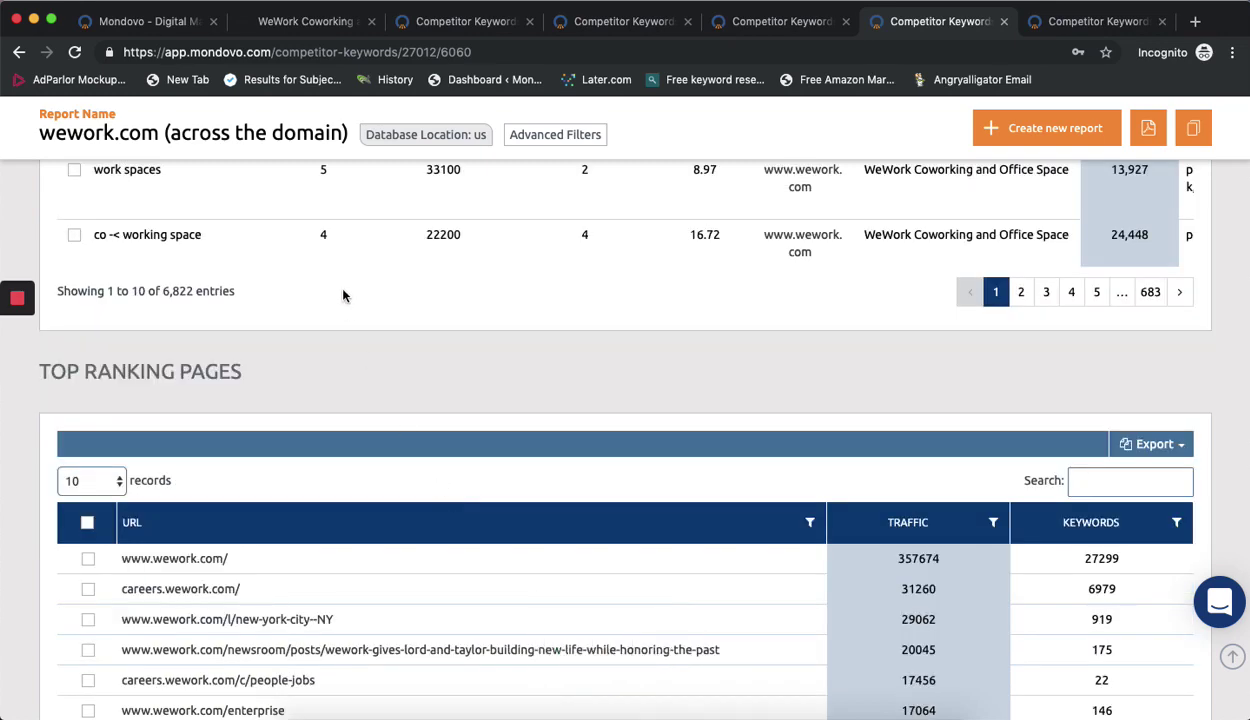
Select all keyword rows on the current page of the filtered organic keywords table
{"action": "scroll", "coordinate": [343, 287], "scroll_direction": "up", "scroll_amount": 3}
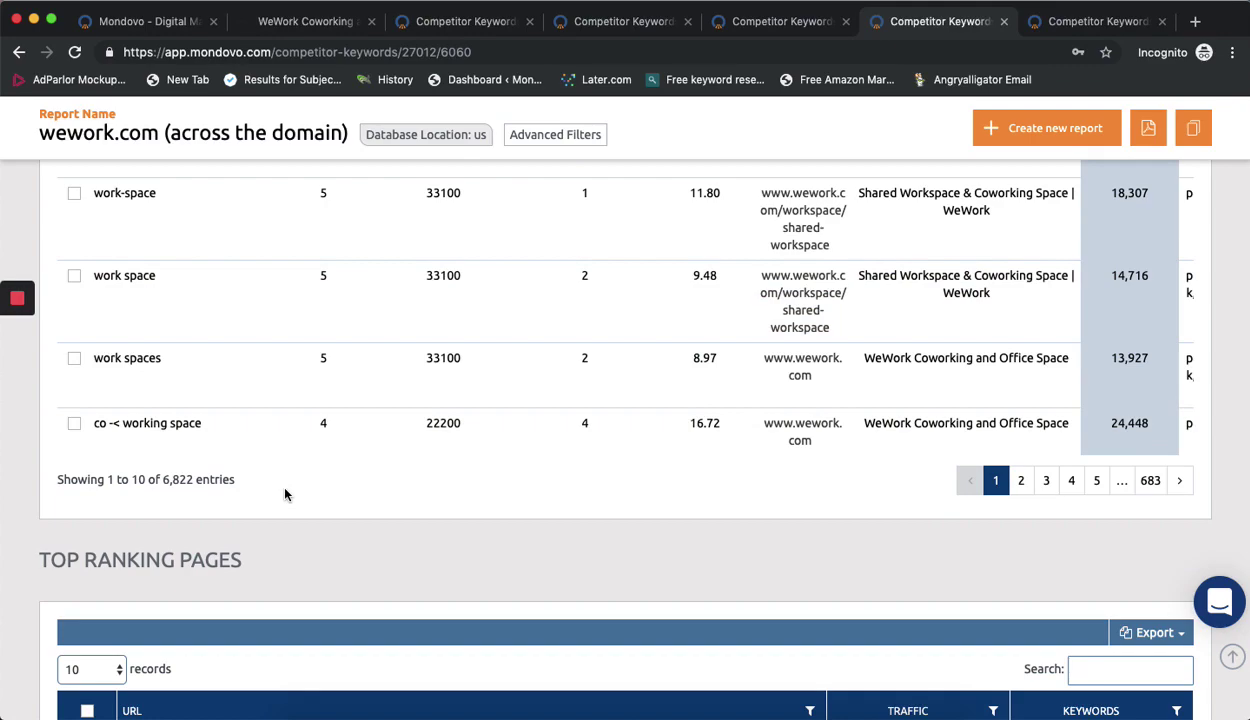
{"action": "scroll", "coordinate": [285, 494], "scroll_direction": "up", "scroll_amount": 5}
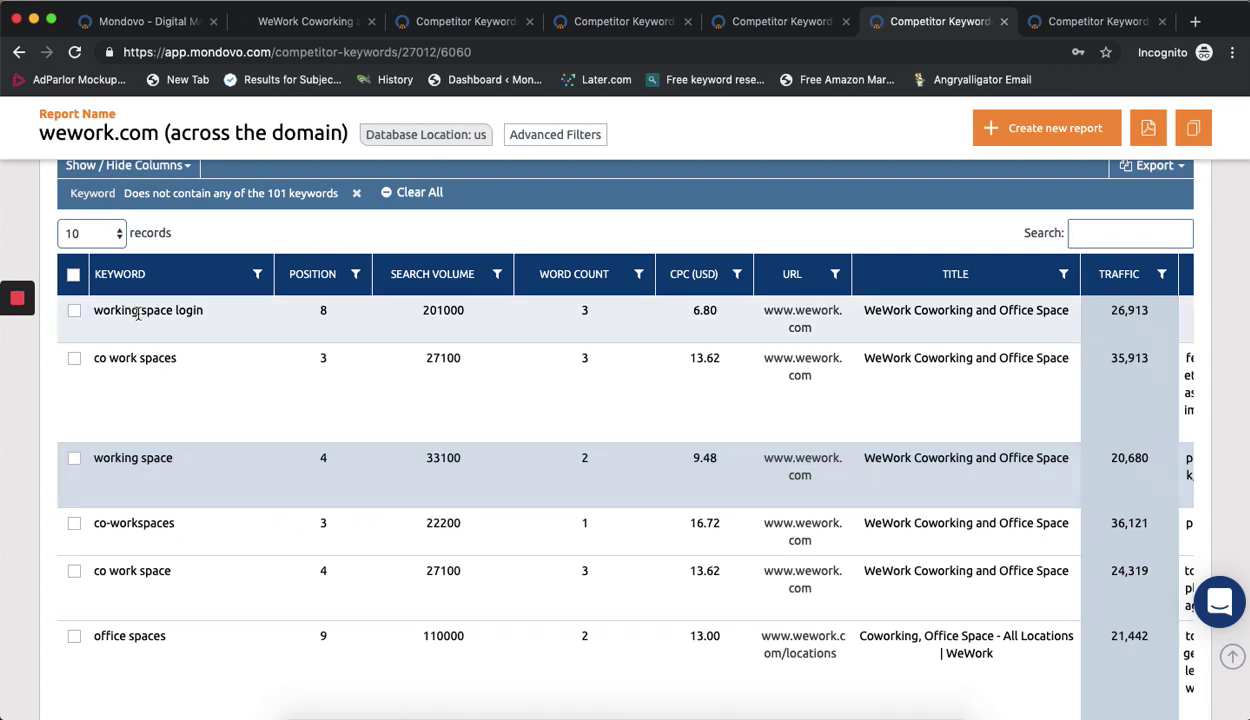
{"action": "left_click", "coordinate": [74, 276]}
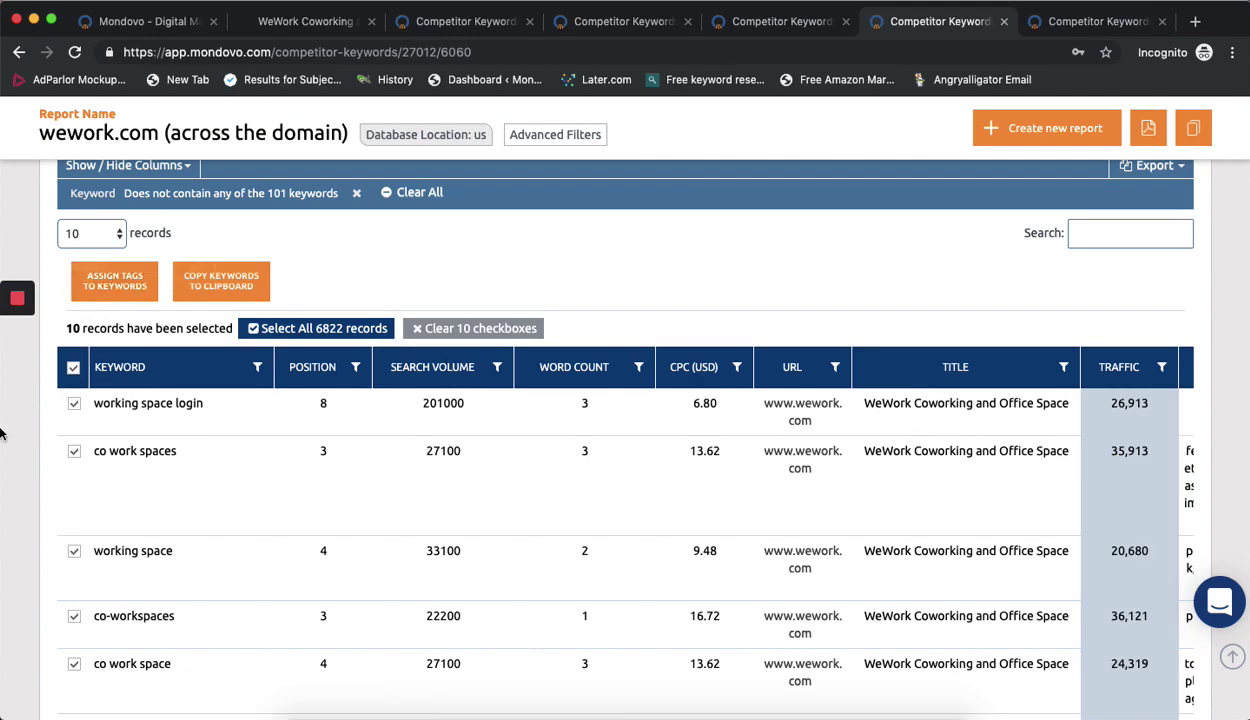
Start a "Does not contain (multiple)" filter on the URL column of the Top Ranking Pages table
{"action": "scroll", "coordinate": [22, 455], "scroll_direction": "down", "scroll_amount": 10}
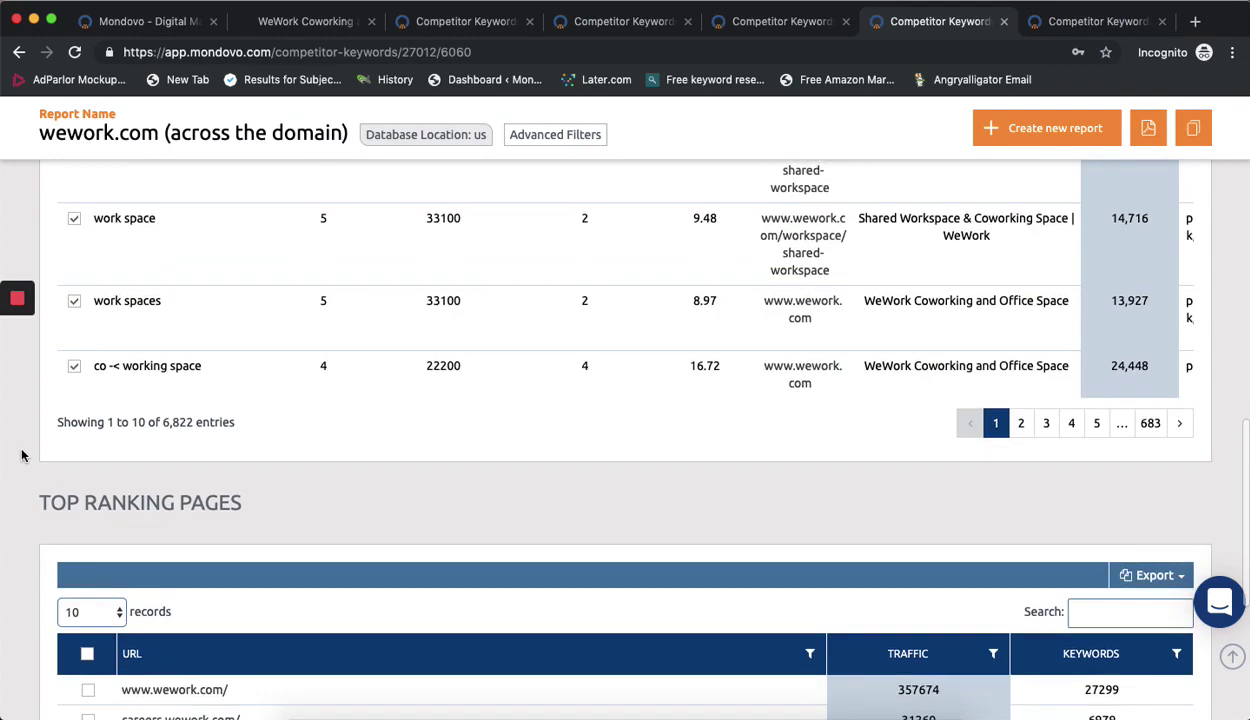
{"action": "scroll", "coordinate": [22, 455], "scroll_direction": "down", "scroll_amount": 5}
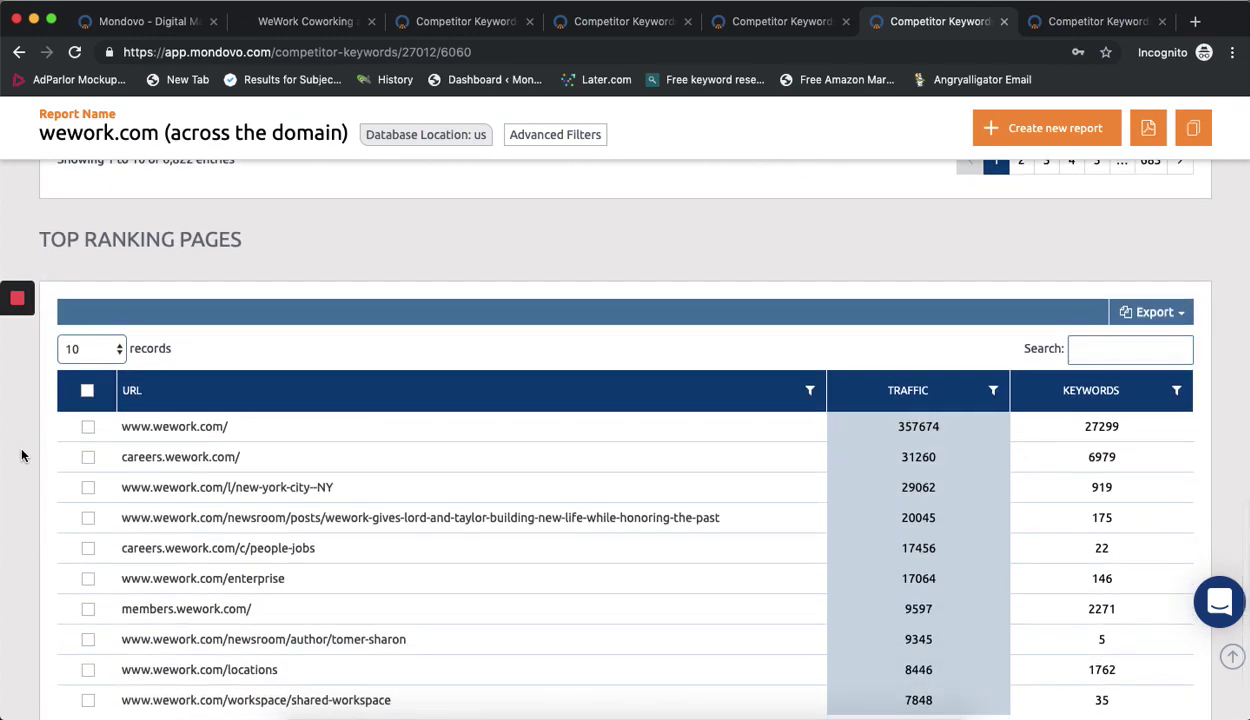
{"action": "scroll", "coordinate": [22, 455], "scroll_direction": "down", "scroll_amount": 2}
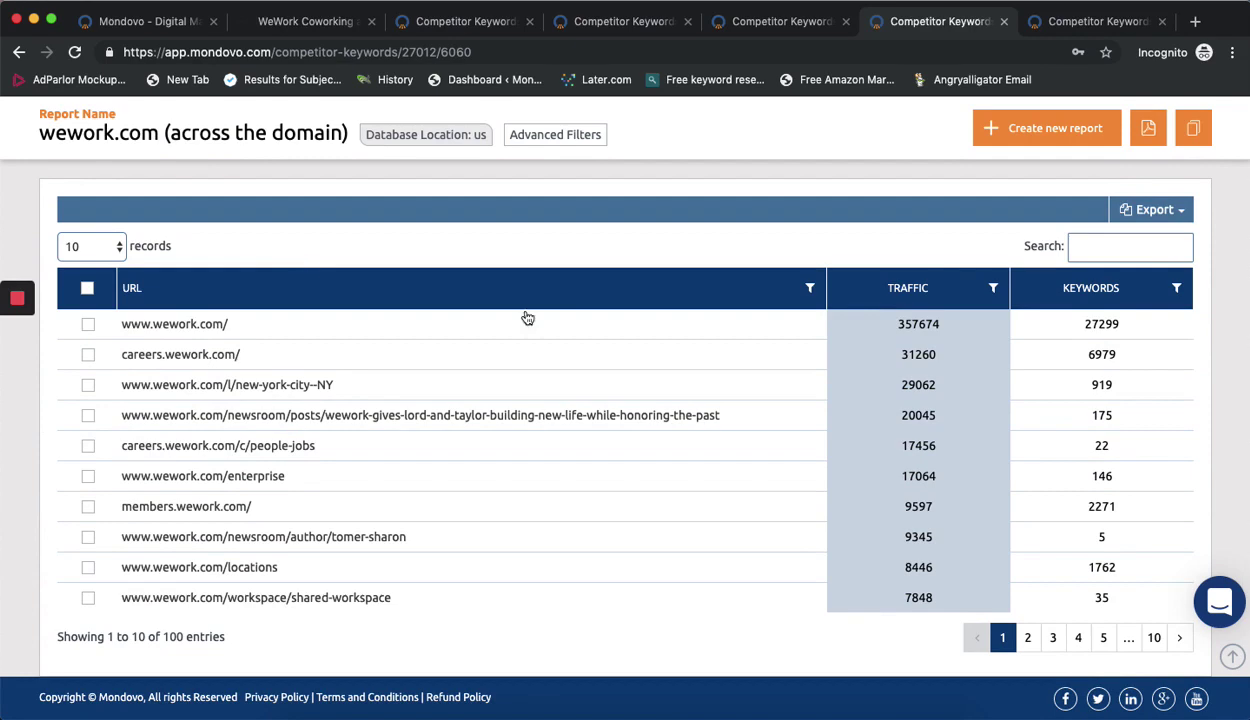
{"action": "left_click_drag", "start_coordinate": [240, 643], "coordinate": [134, 637]}
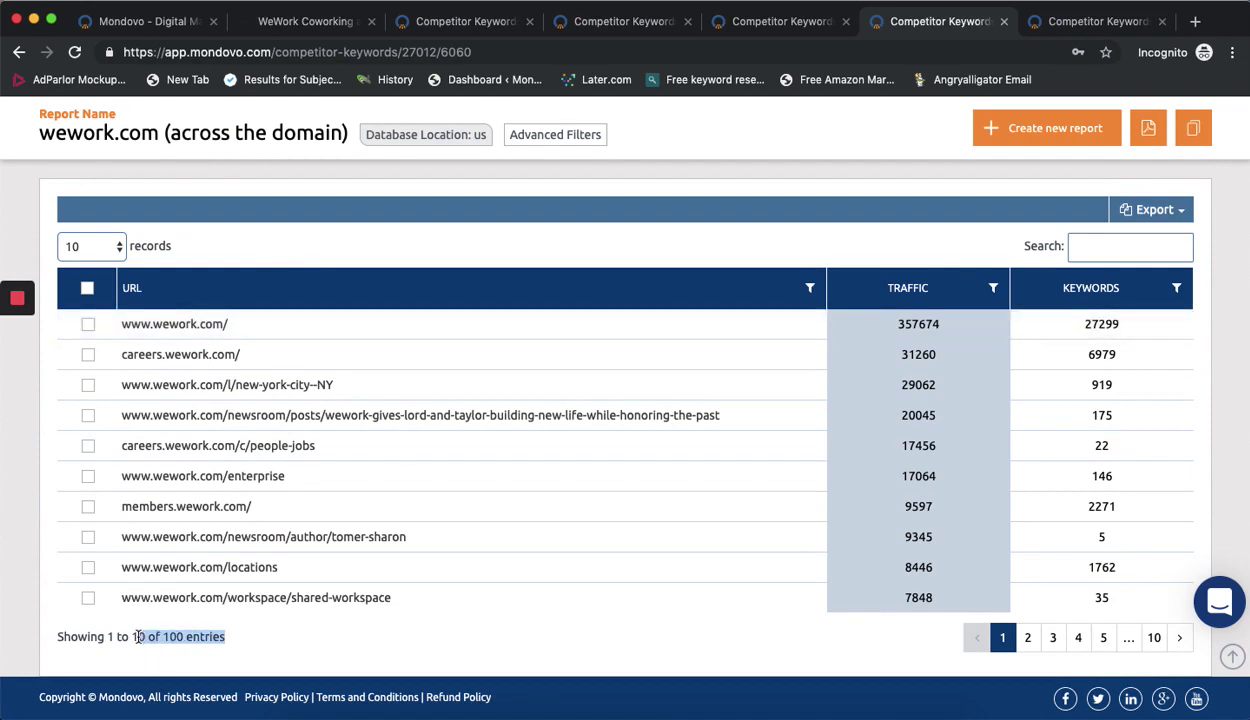
{"action": "left_click", "coordinate": [809, 290]}
{"action": "left_click", "coordinate": [775, 322]}
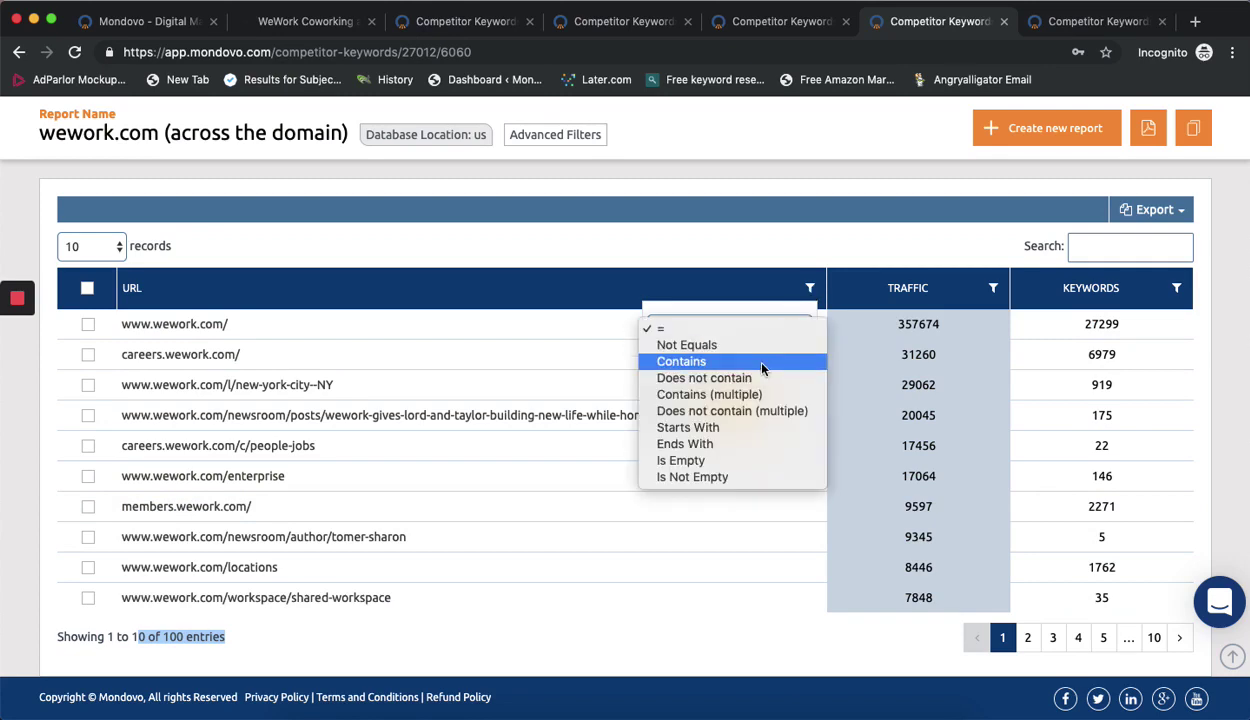
{"action": "left_click", "coordinate": [732, 411]}
{"action": "left_click", "coordinate": [639, 382]}
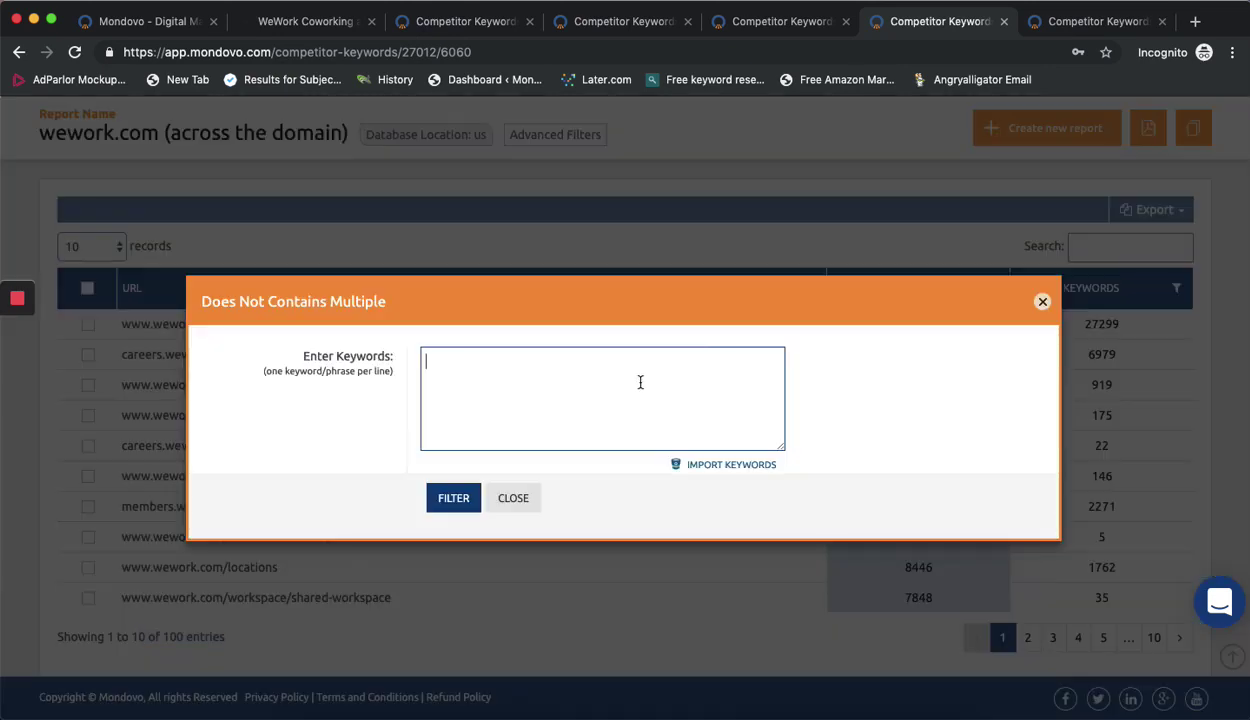
Filter out the top ranking pages whose URLs contain career, jobs, post or news
{"action": "type", "text": "career"}
{"action": "key", "text": "Return"}
{"action": "type", "text": "jobs"}
{"action": "key", "text": "Return"}
{"action": "type", "text": "post"}
{"action": "key", "text": "Return"}
{"action": "type", "text": "news"}
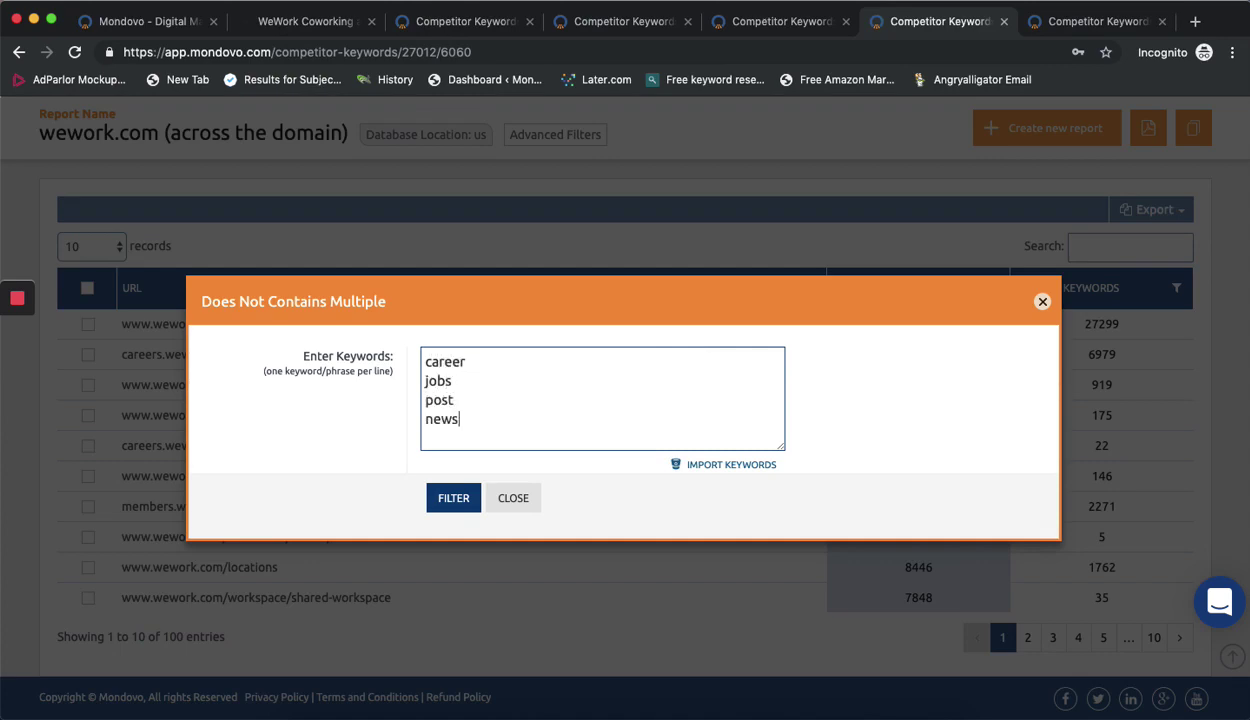
{"action": "left_click", "coordinate": [458, 497]}
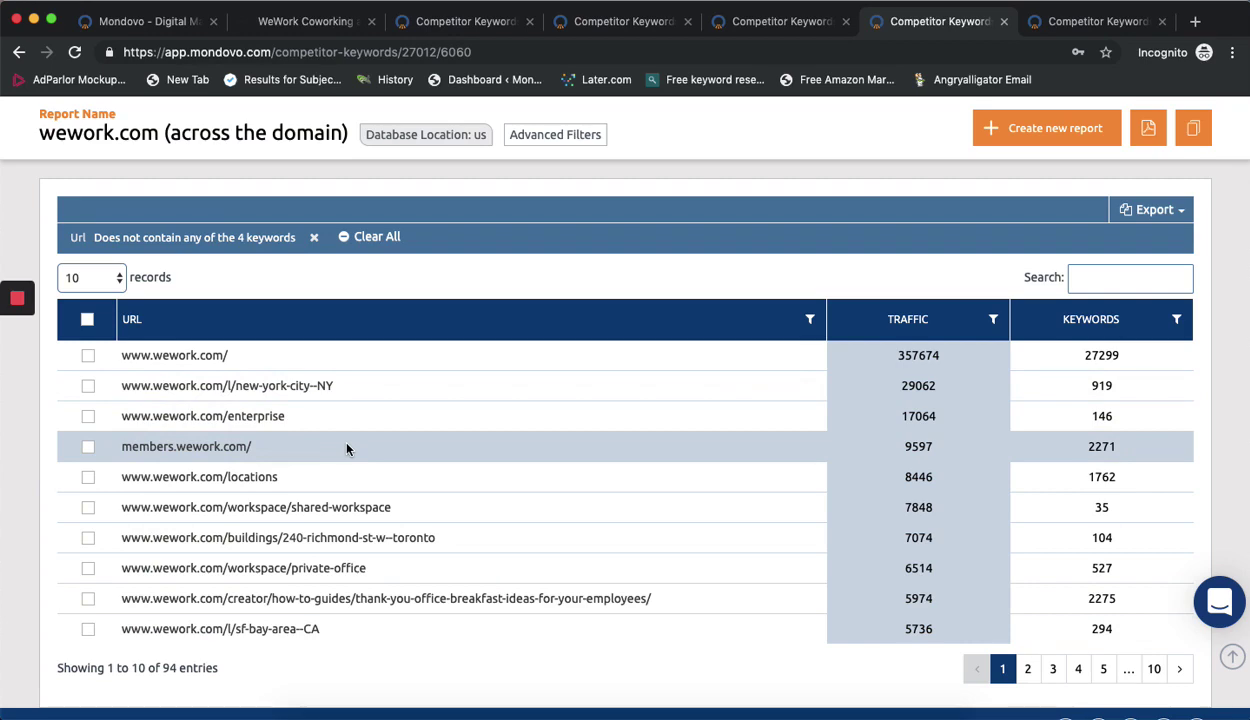
{"action": "left_click_drag", "start_coordinate": [238, 356], "coordinate": [125, 355]}
{"action": "key", "text": "ctrl+c"}
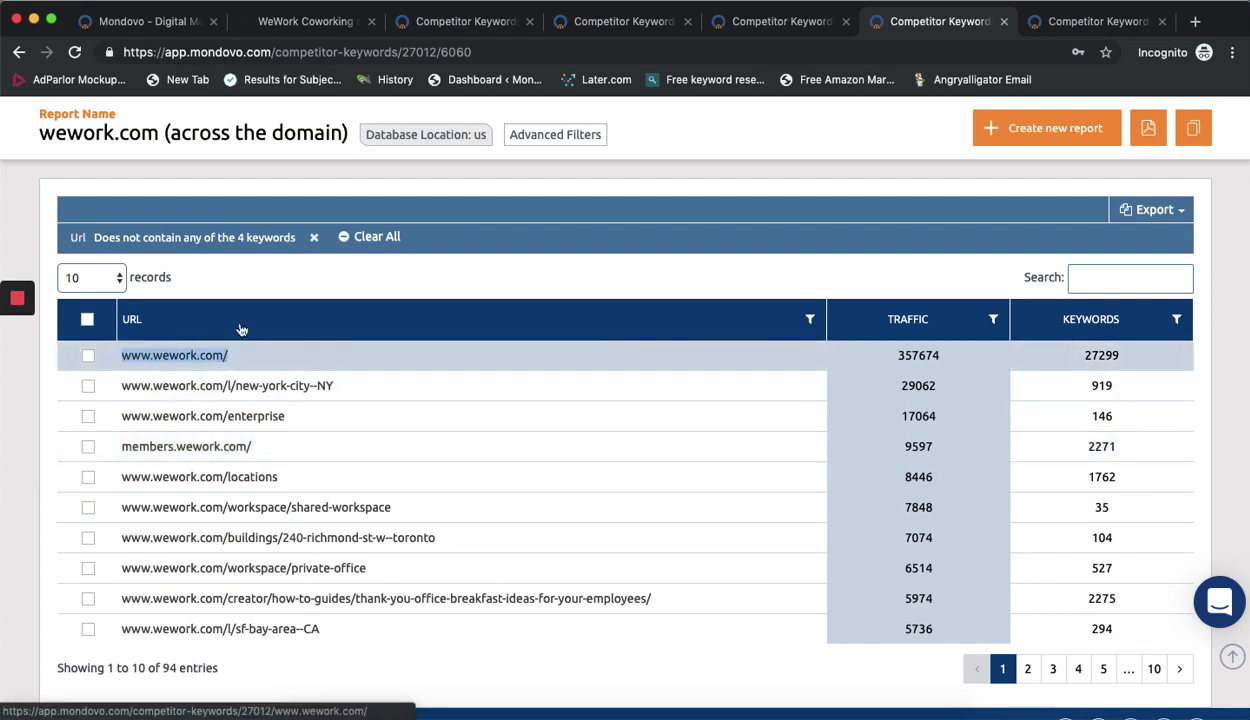
{"action": "left_click", "coordinate": [1062, 21]}
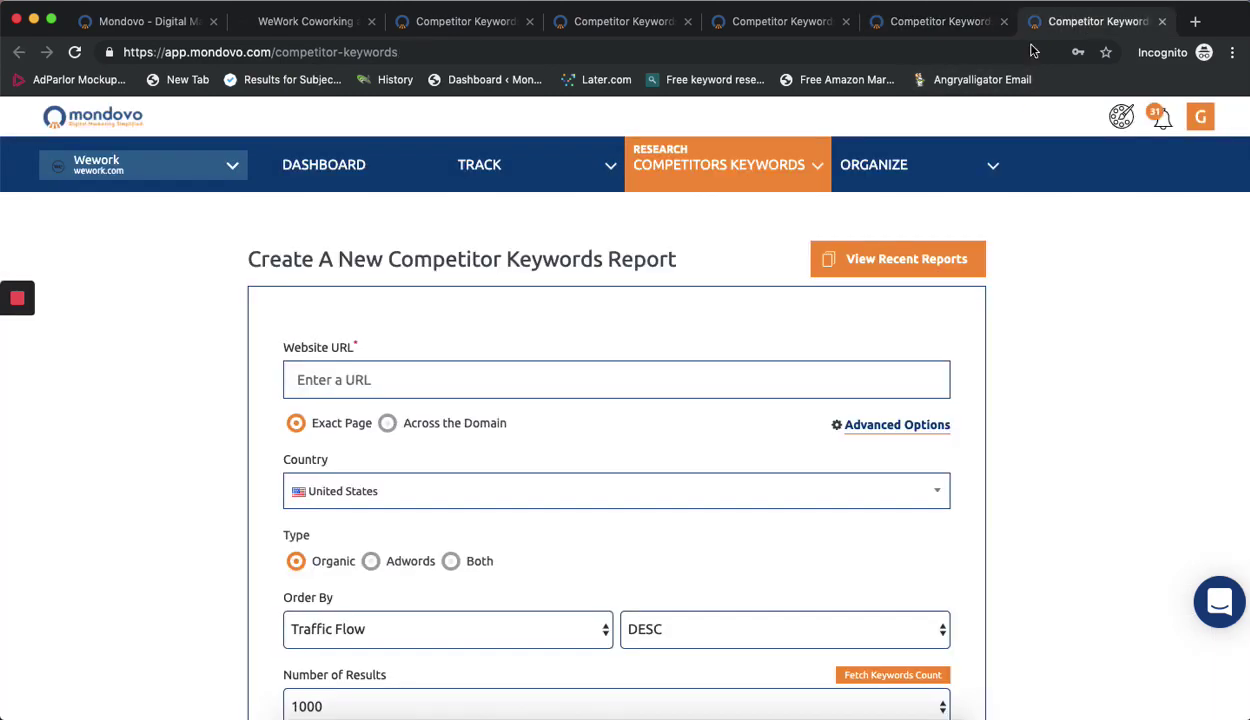
{"action": "left_click", "coordinate": [413, 377]}
{"action": "key", "text": "ctrl+v"}
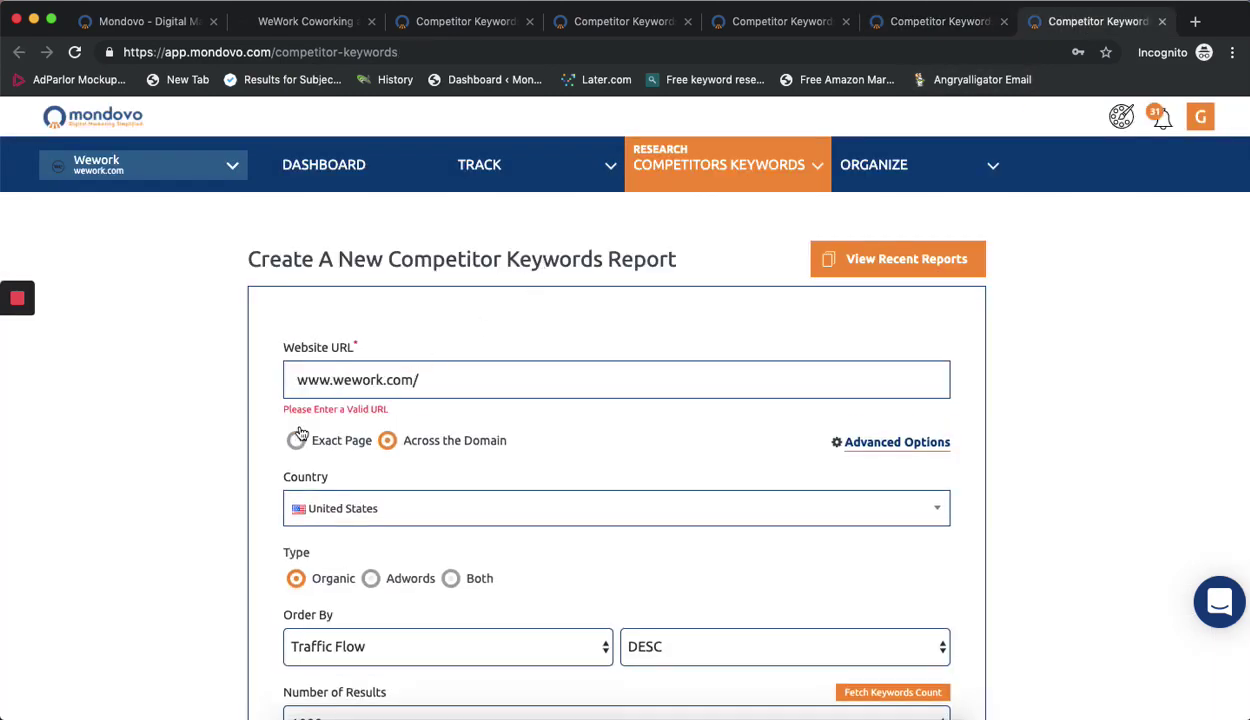
{"action": "left_click", "coordinate": [297, 441]}
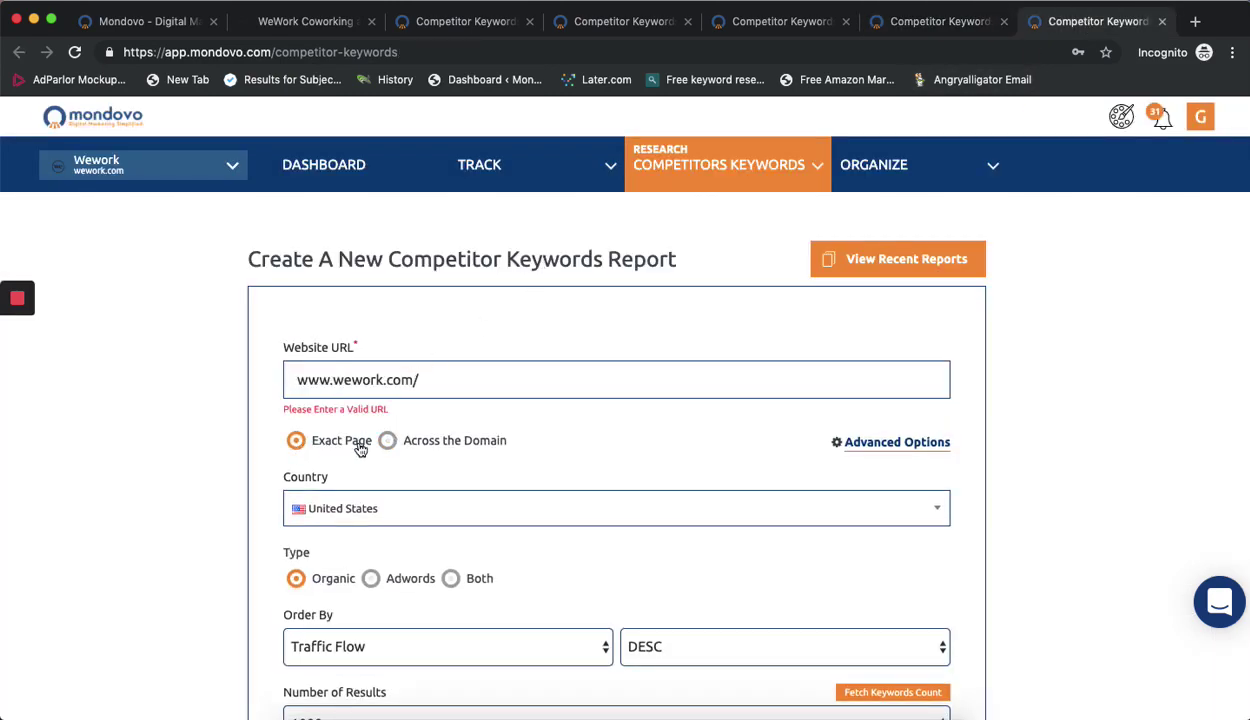